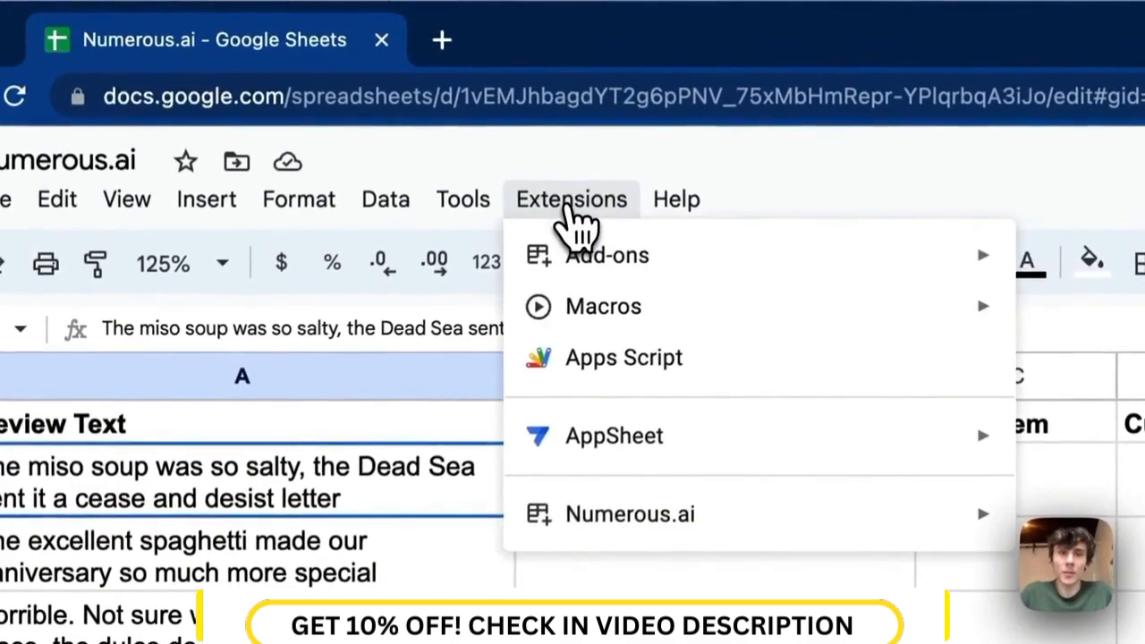
Show the Numerous.ai add-on's sidebar in the review spreadsheet
{"action": "mouse_move", "coordinate": [618, 266]}
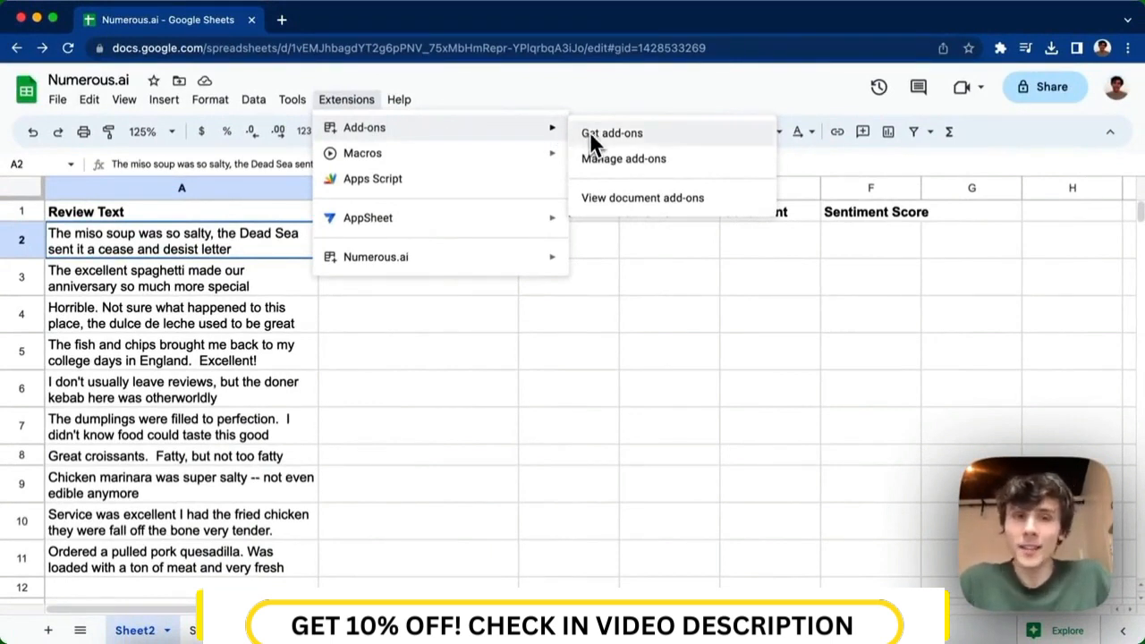
{"action": "mouse_move", "coordinate": [479, 264]}
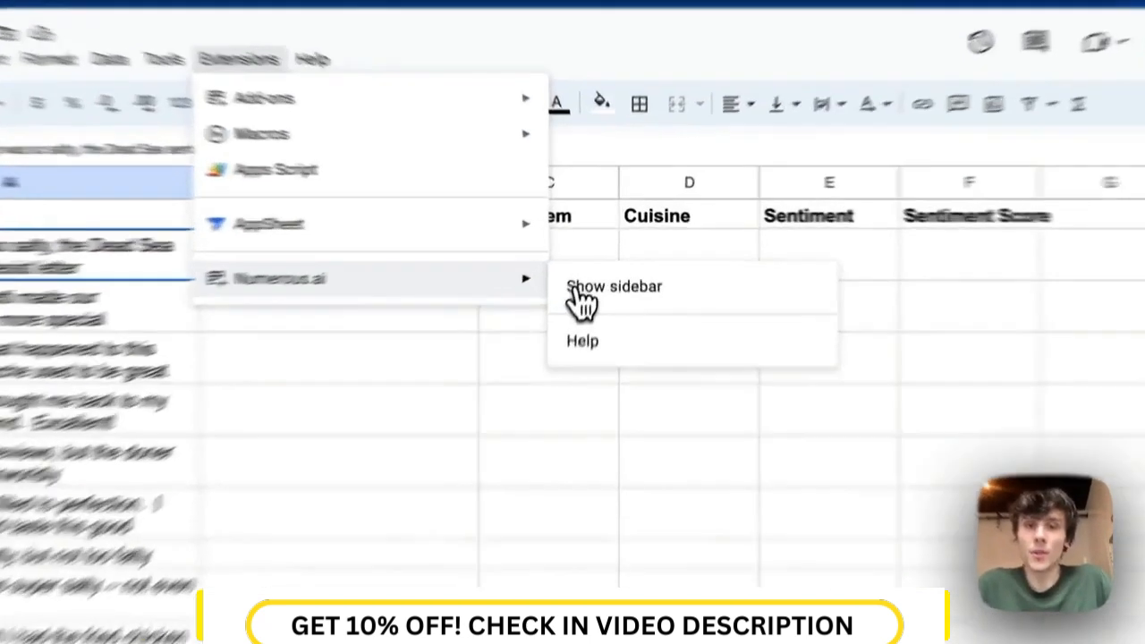
{"action": "left_click", "coordinate": [589, 264]}
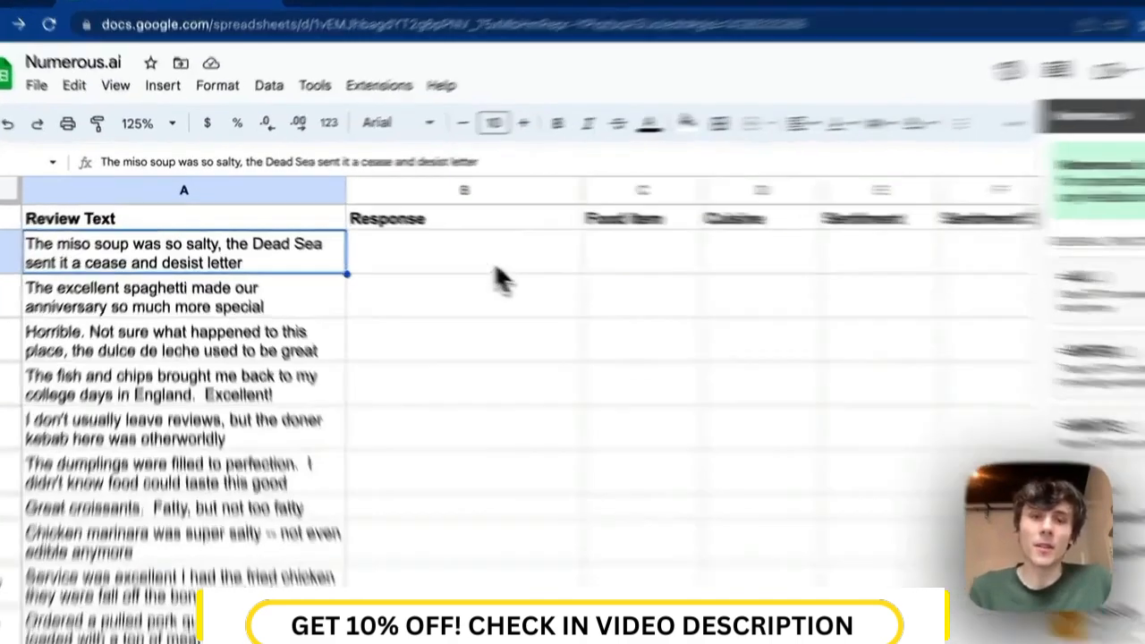
Begin an =AI formula in Response cell B2 and open the add-on's description of the =AI function
{"action": "left_click", "coordinate": [377, 252]}
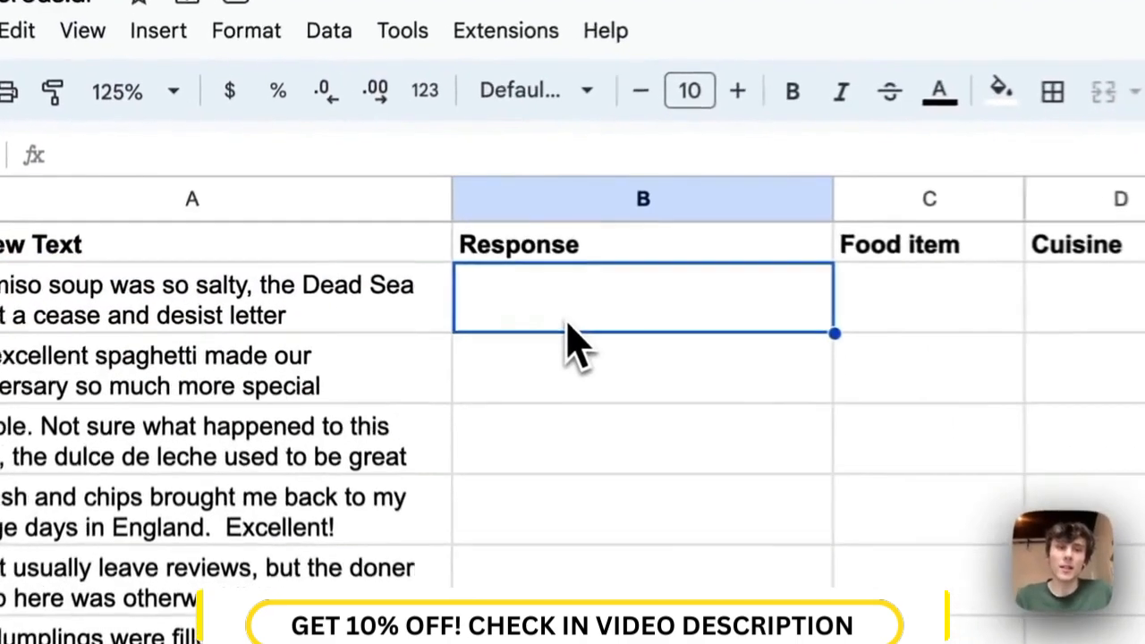
{"action": "double_click", "coordinate": [563, 326]}
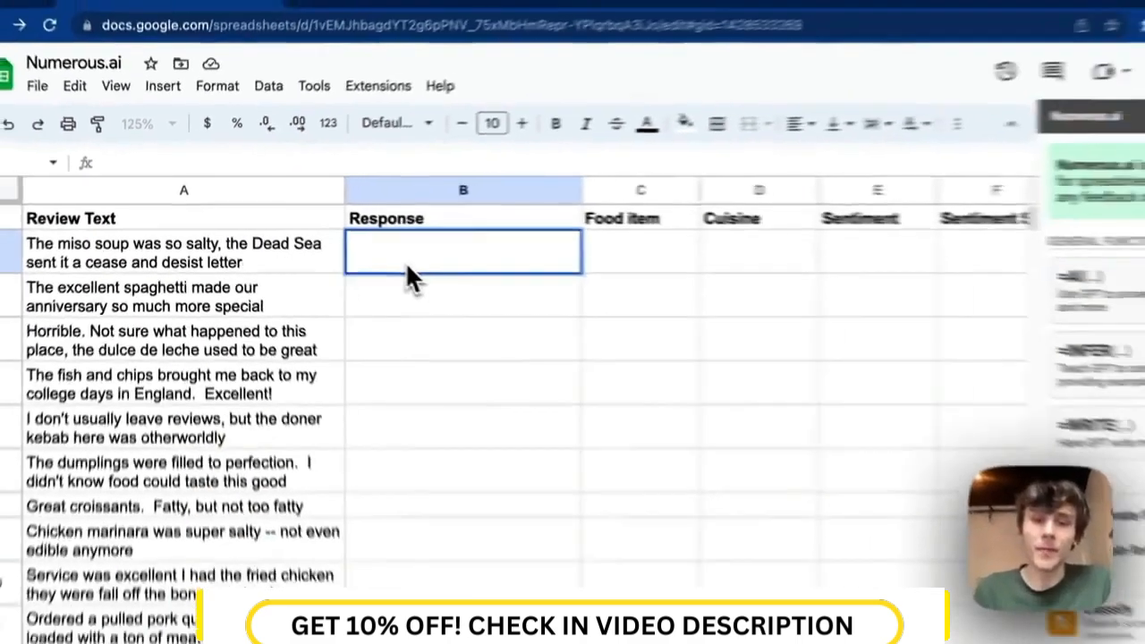
{"action": "type", "text": "=AI"}
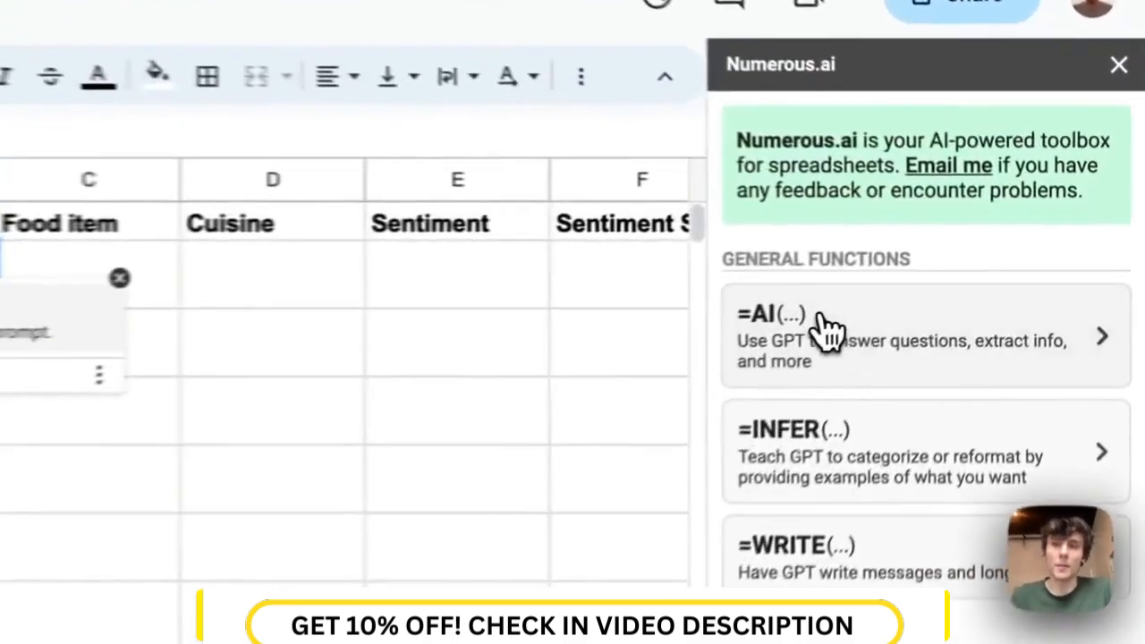
{"action": "left_click", "coordinate": [956, 264]}
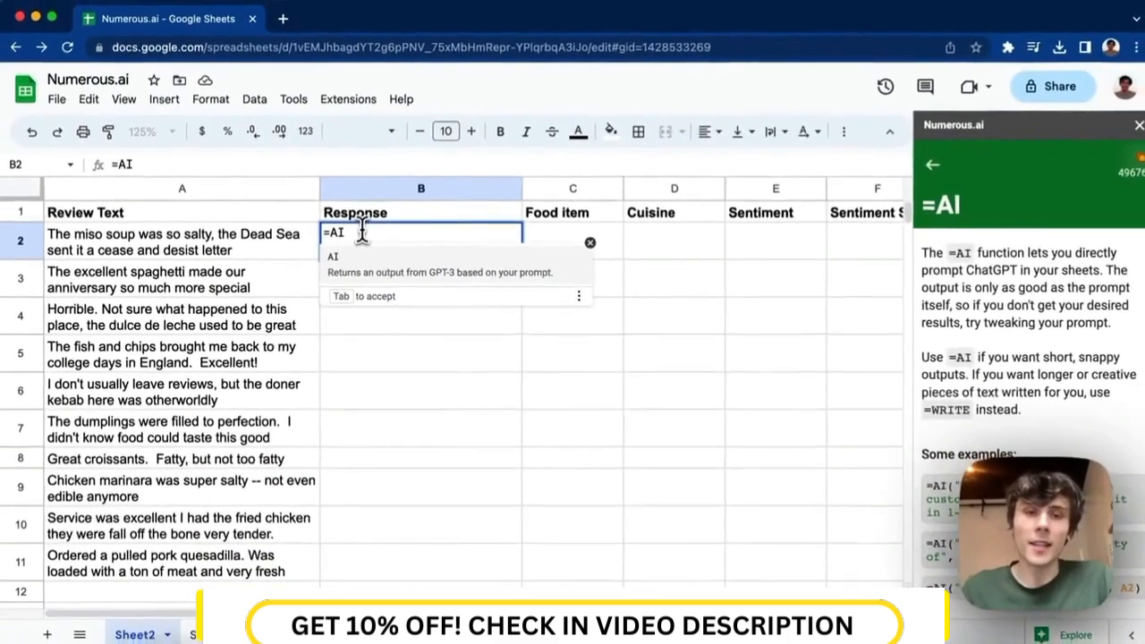
Complete B2's formula as =AI("Write me a reply to this restaurant review, from the restaurant to the customer", A2)
{"action": "type", "text": "("}
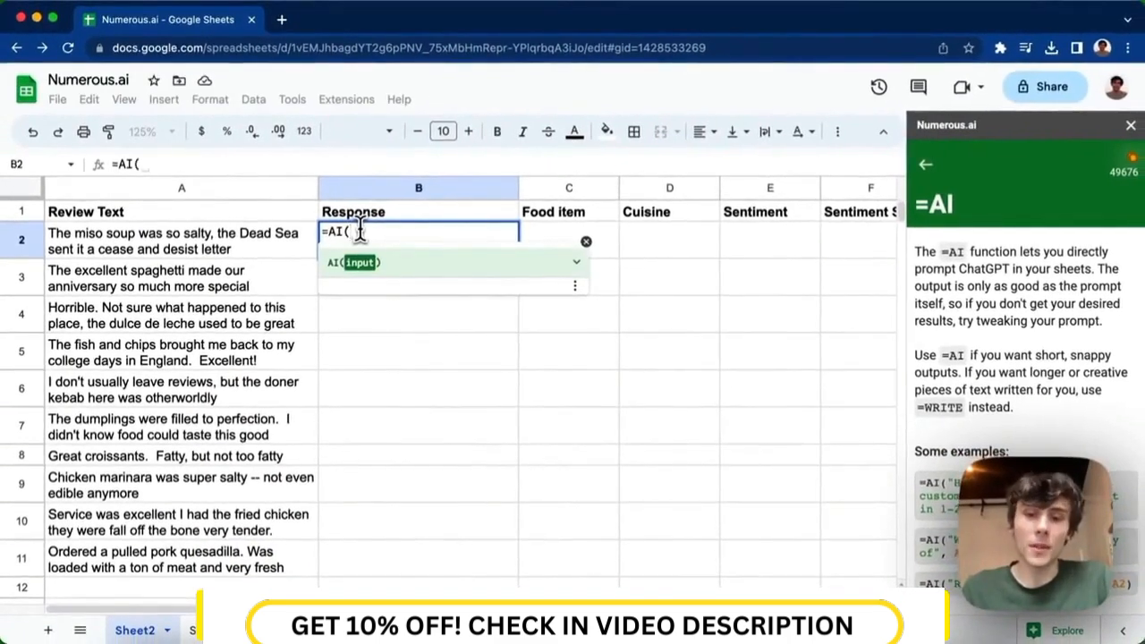
{"action": "type", "text": "\"Write me a reply to this"}
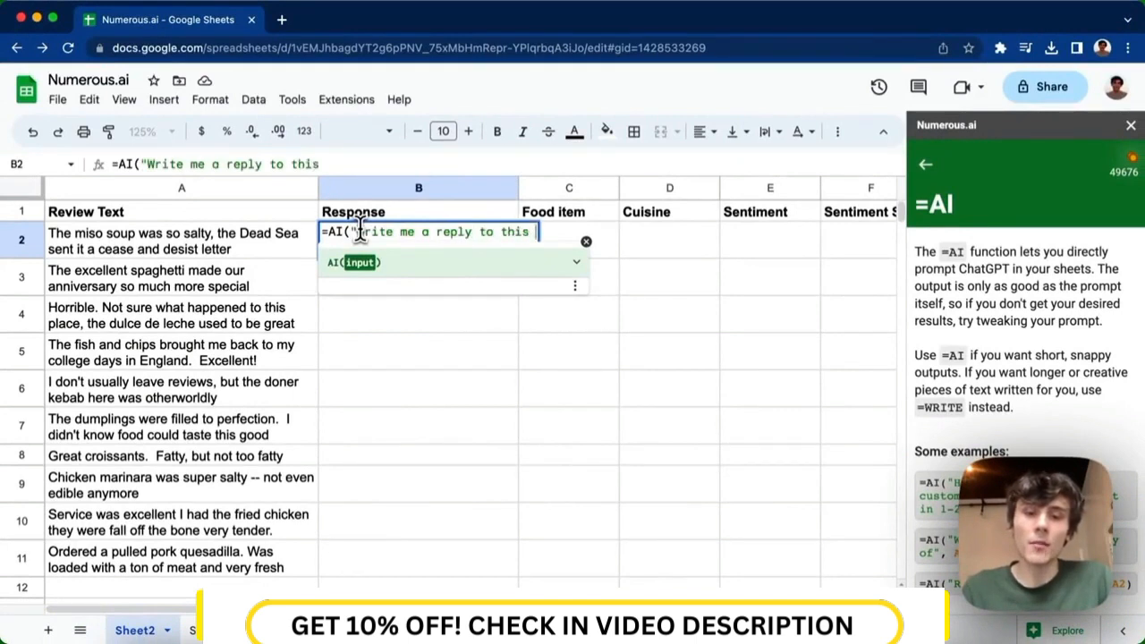
{"action": "type", "text": "restaurant review,"}
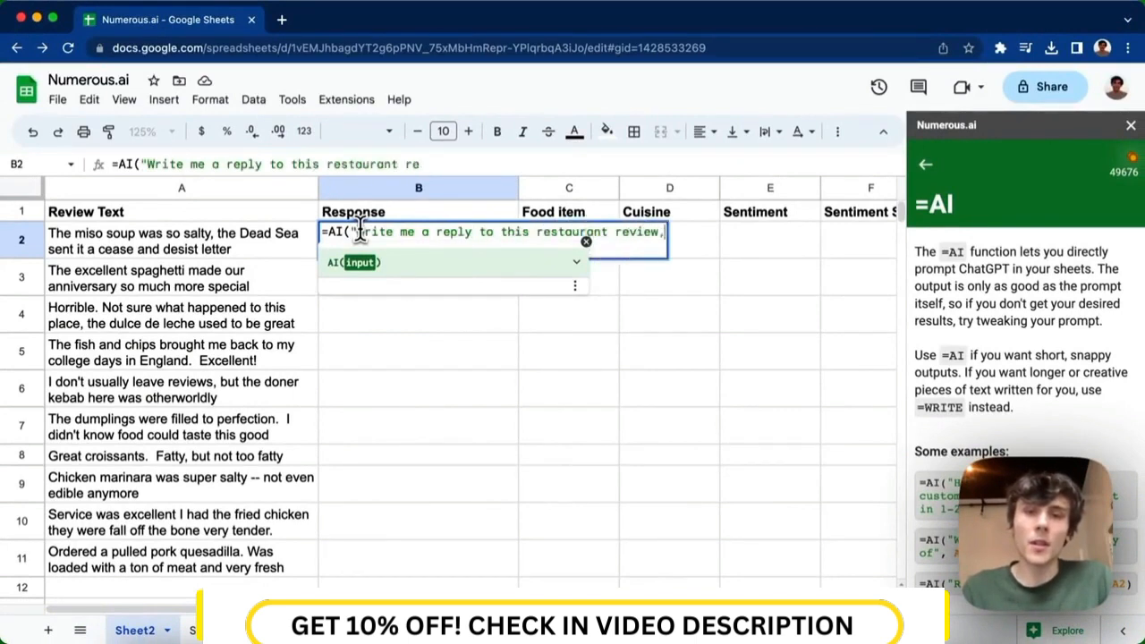
{"action": "type", "text": " from the restaurant"}
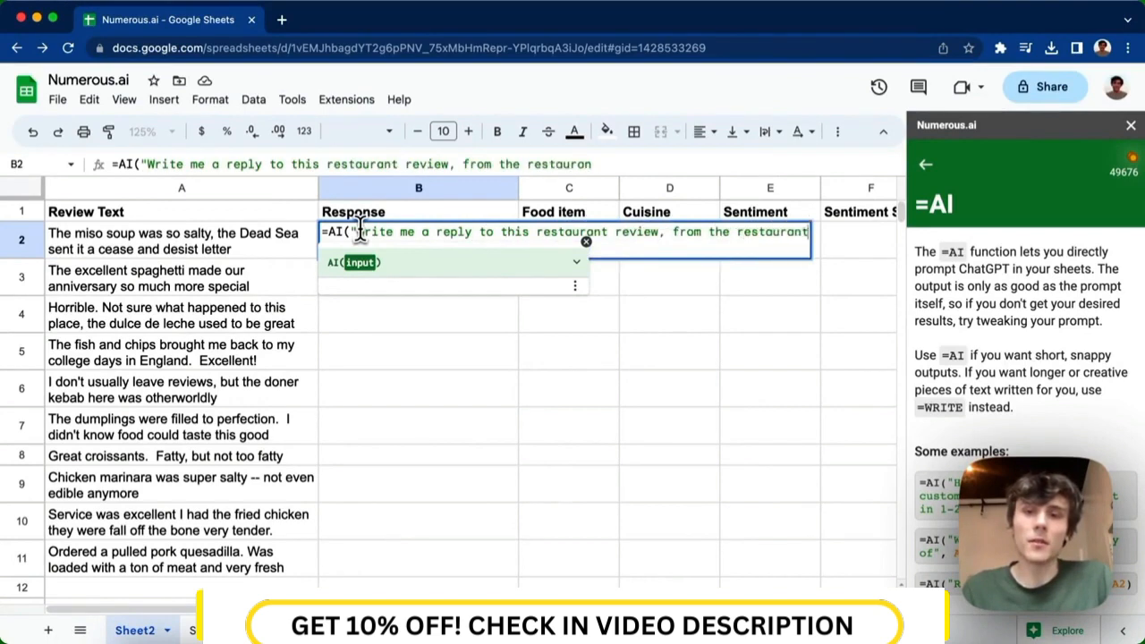
{"action": "type", "text": " to ehcusto"}
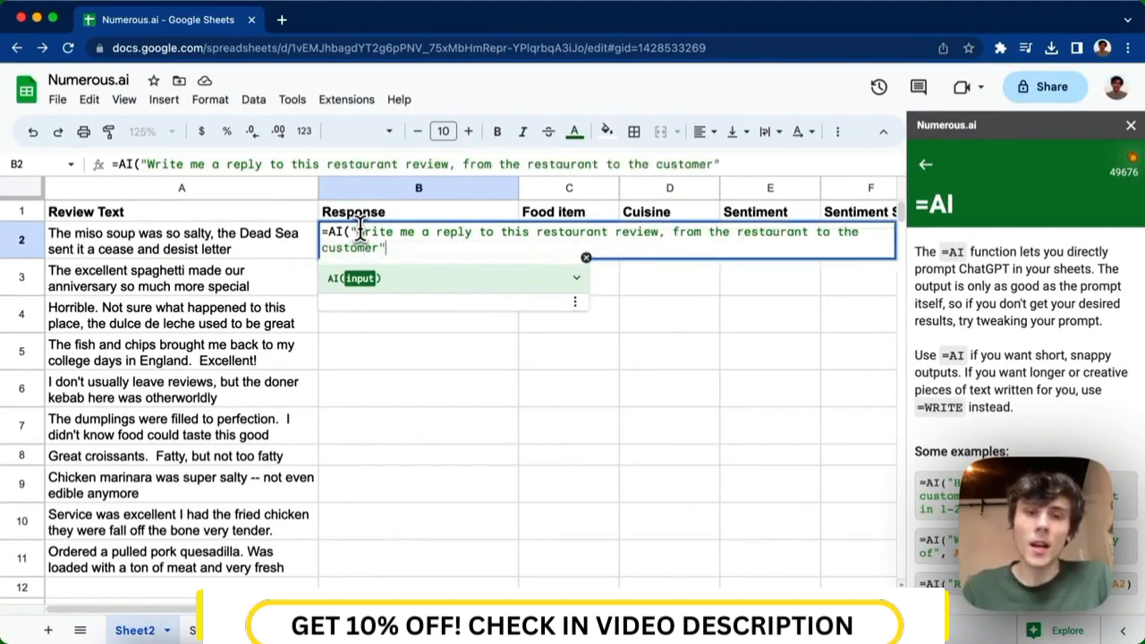
{"action": "type", "text": "mer\""}
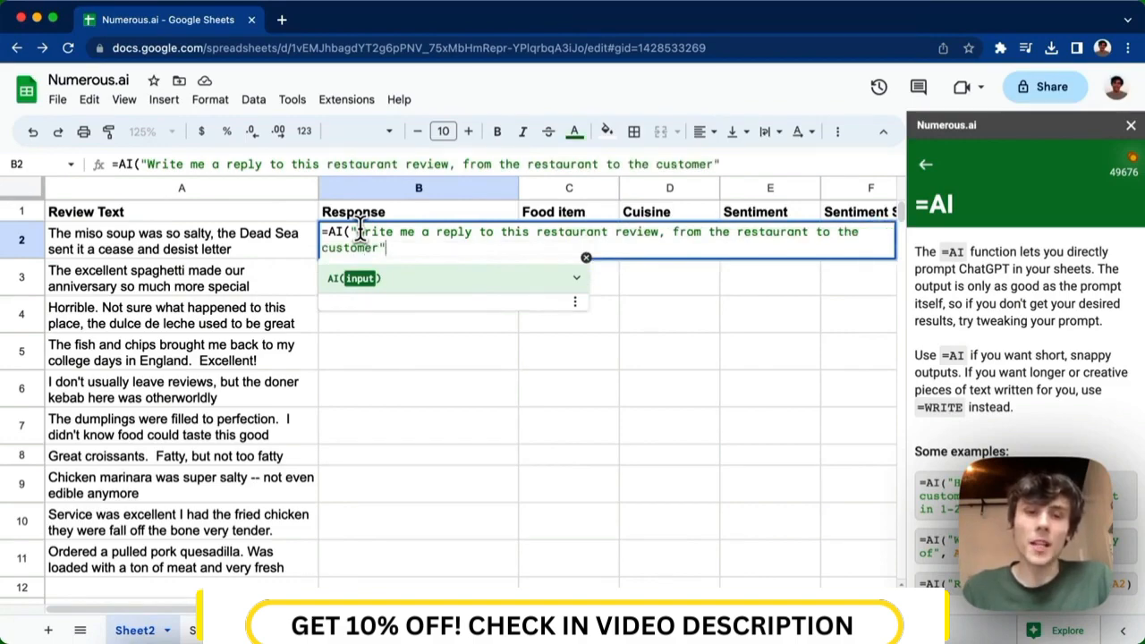
{"action": "type", "text": ","}
{"action": "left_click", "coordinate": [174, 251]}
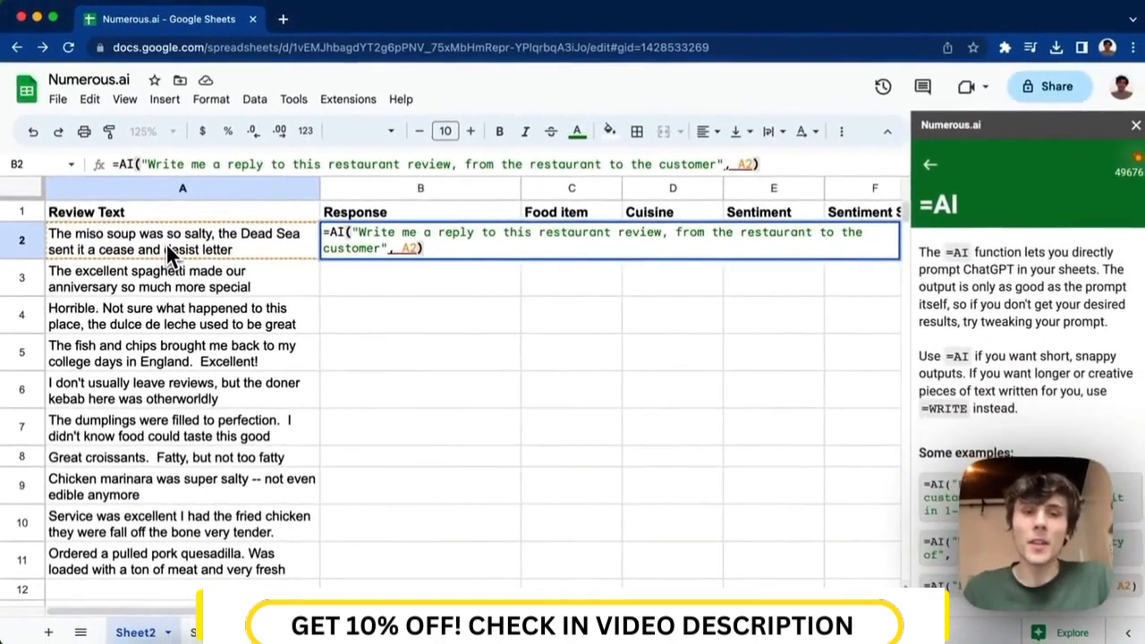
{"action": "key", "text": "Return"}
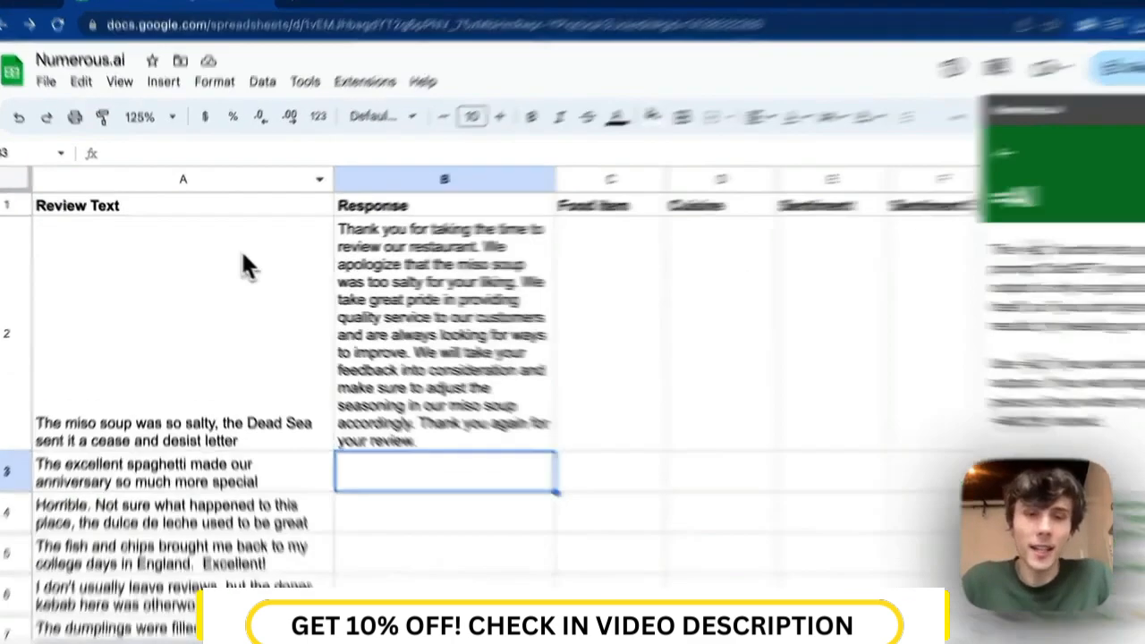
Fill the reply formula from B2 down through B11 for the remaining reviews
{"action": "left_click", "coordinate": [369, 313]}
{"action": "scroll", "coordinate": [513, 355], "scroll_direction": "down", "scroll_amount": 4}
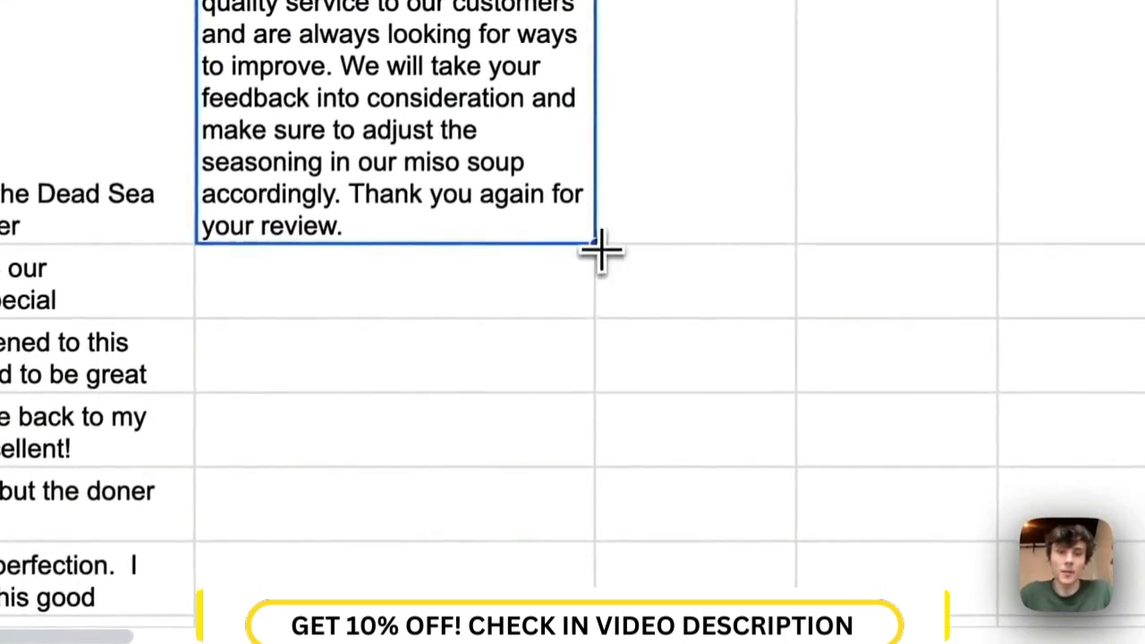
{"action": "left_click_drag", "start_coordinate": [601, 252], "coordinate": [557, 421]}
{"action": "scroll", "coordinate": [720, 166], "scroll_direction": "up", "scroll_amount": 5}
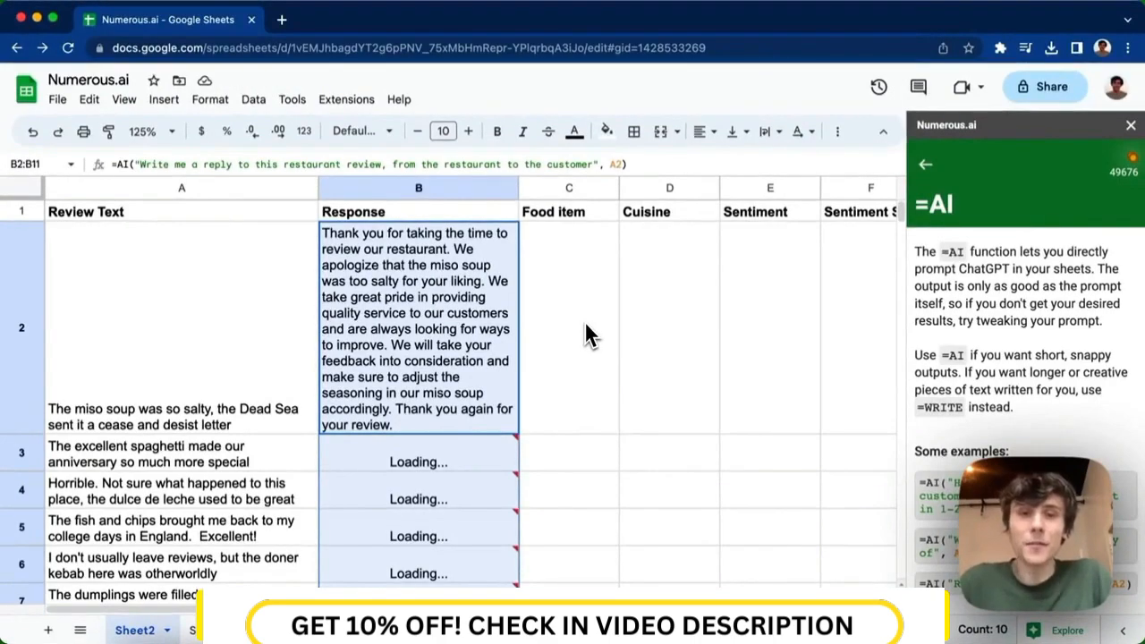
Use the add-on's Extract function to place the "food item" from the "restaurant review" in column A into cell C2
{"action": "left_click", "coordinate": [585, 326]}
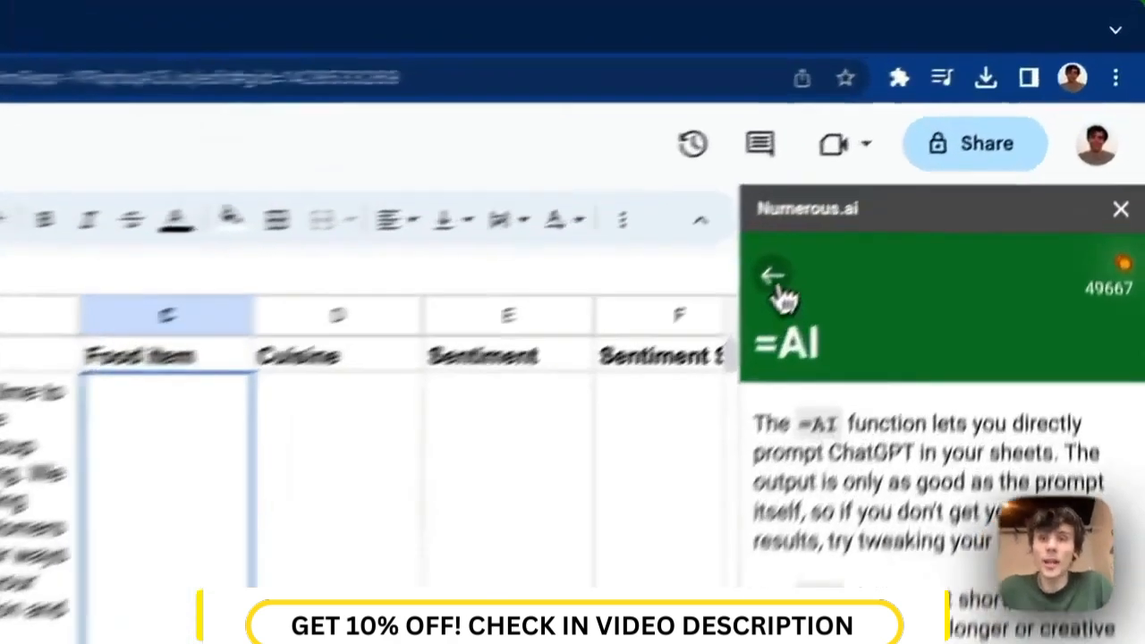
{"action": "left_click", "coordinate": [925, 164]}
{"action": "scroll", "coordinate": [903, 501], "scroll_direction": "down", "scroll_amount": 5}
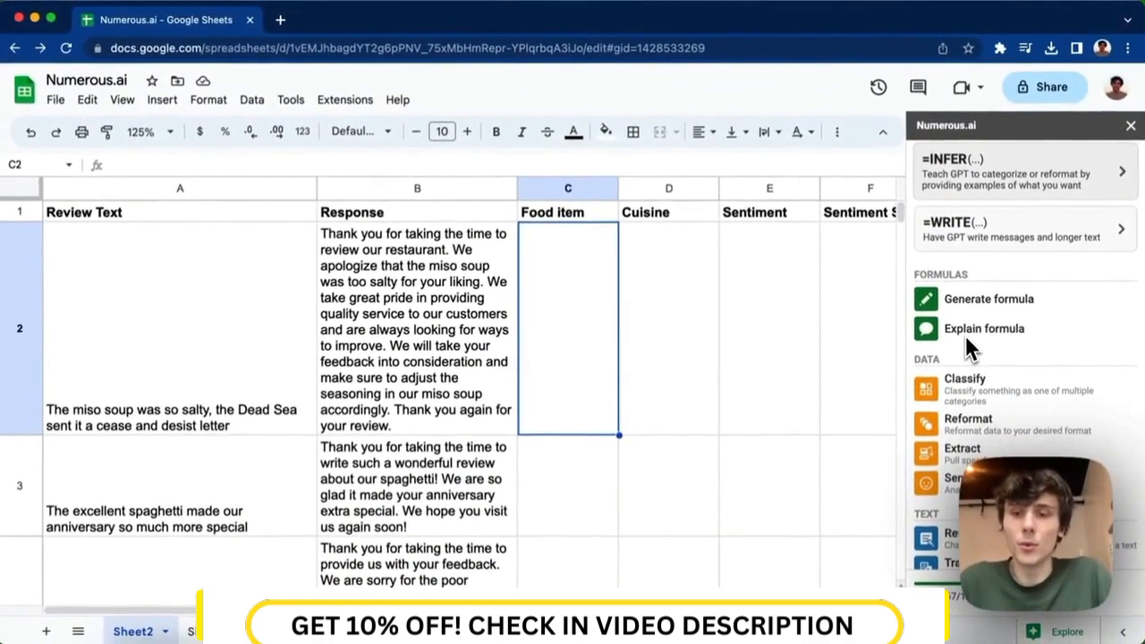
{"action": "scroll", "coordinate": [965, 334], "scroll_direction": "down", "scroll_amount": 1}
{"action": "left_click", "coordinate": [962, 426]}
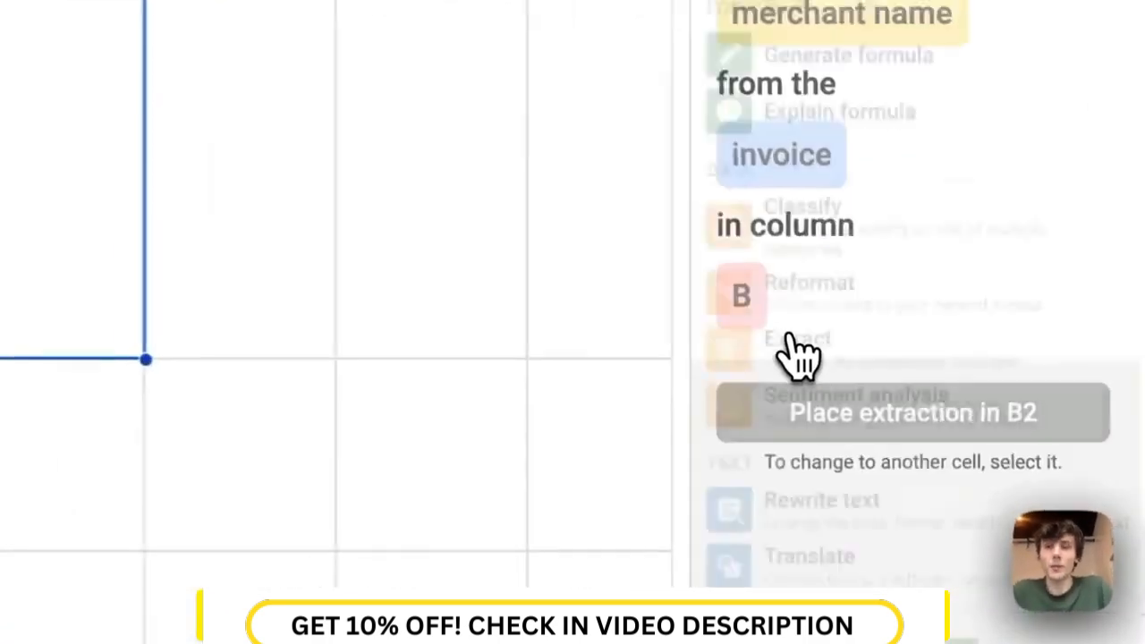
{"action": "left_click", "coordinate": [807, 226]}
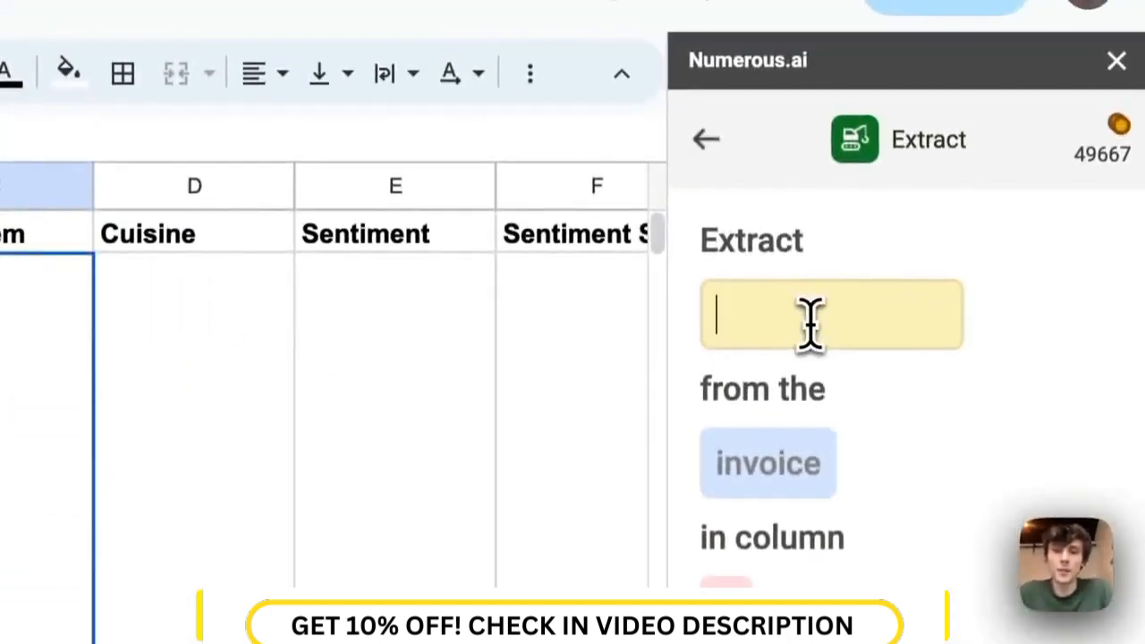
{"action": "type", "text": "food item"}
{"action": "key", "text": "Tab"}
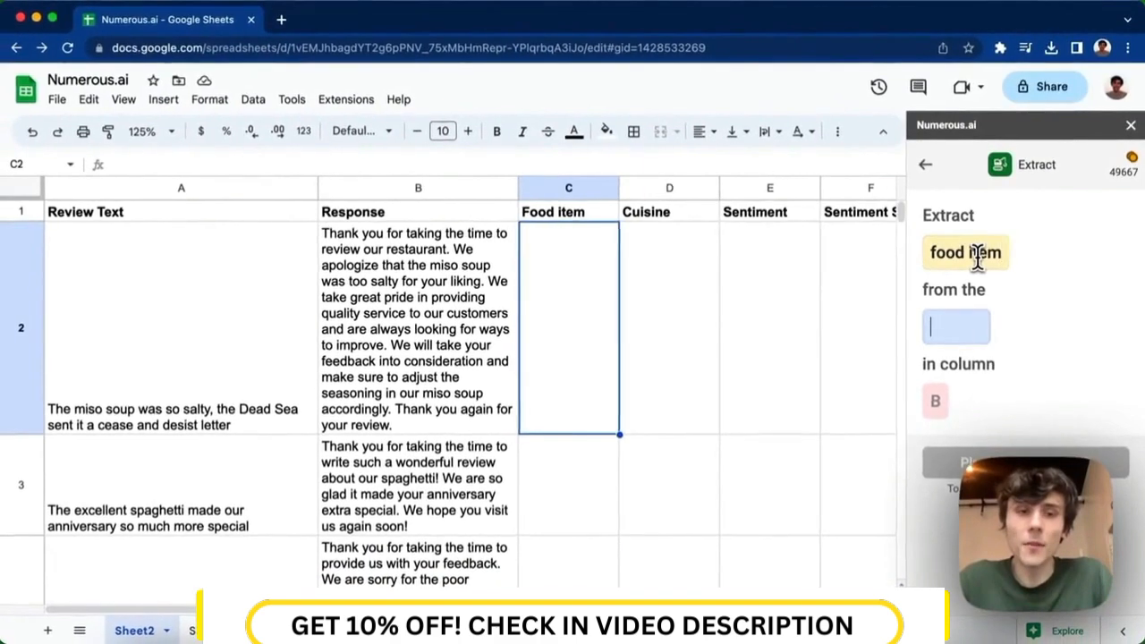
{"action": "type", "text": "restaurant review"}
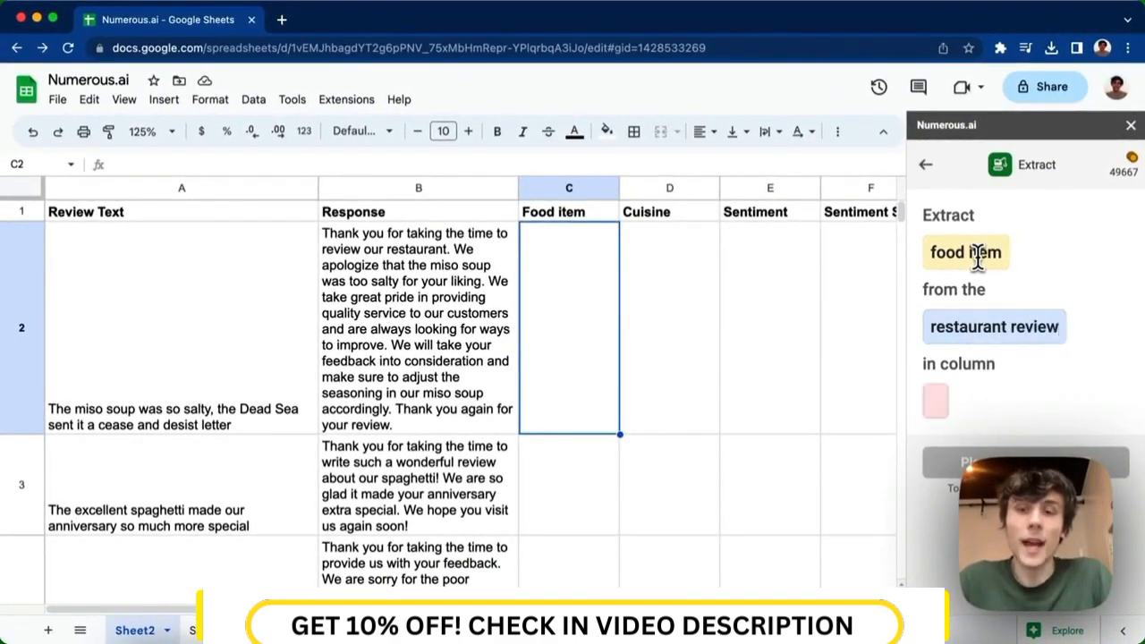
{"action": "key", "text": "Tab"}
{"action": "type", "text": "A"}
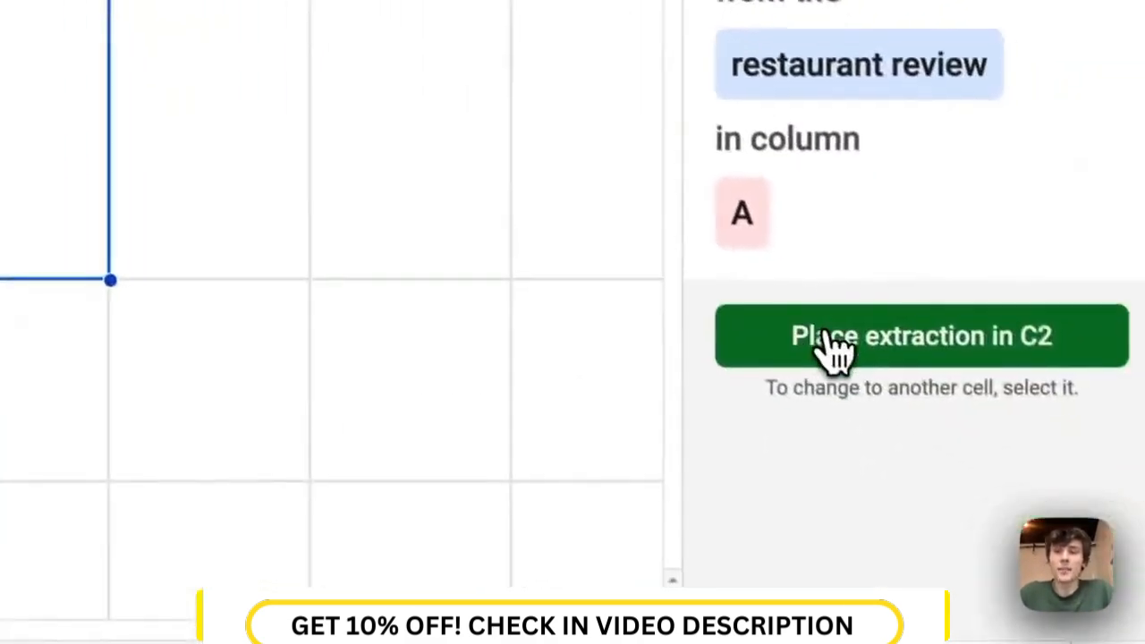
{"action": "left_click", "coordinate": [821, 347]}
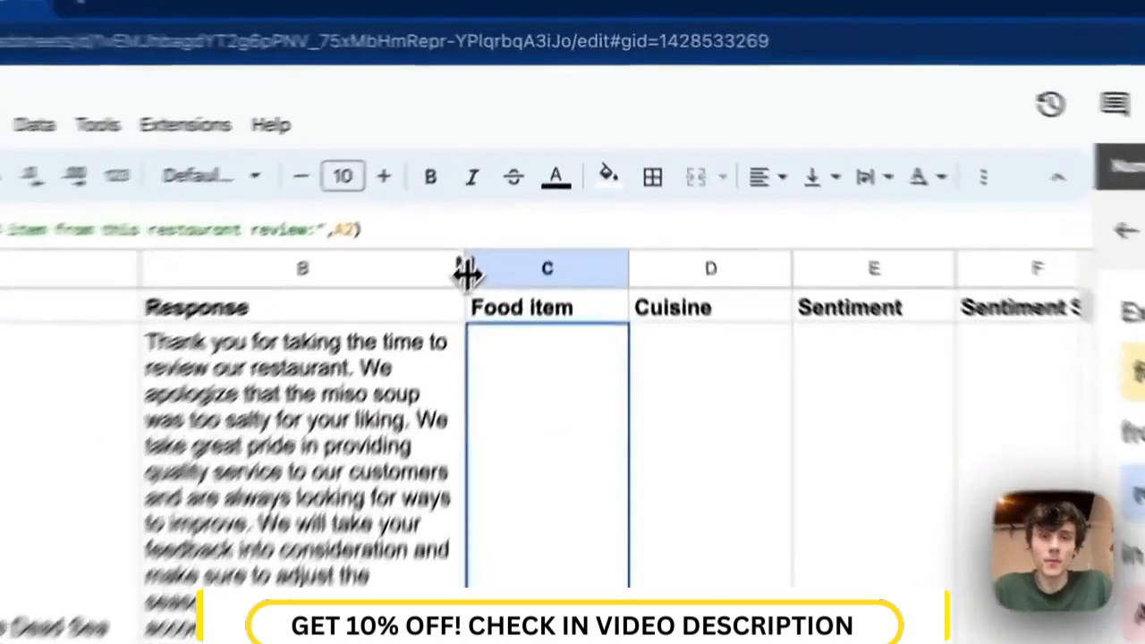
Widen the Response column and fill the food item extraction from C2 down through C11
{"action": "left_click_drag", "start_coordinate": [619, 187], "coordinate": [652, 189]}
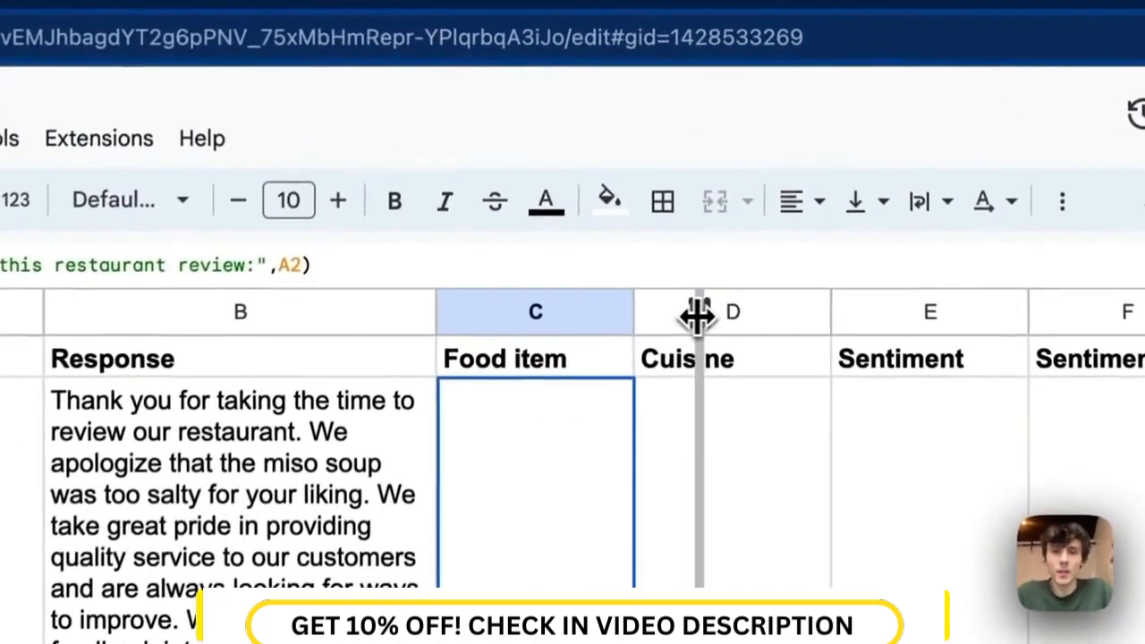
{"action": "left_click_drag", "start_coordinate": [697, 315], "coordinate": [514, 366]}
{"action": "scroll", "coordinate": [366, 421], "scroll_direction": "up", "scroll_amount": 10}
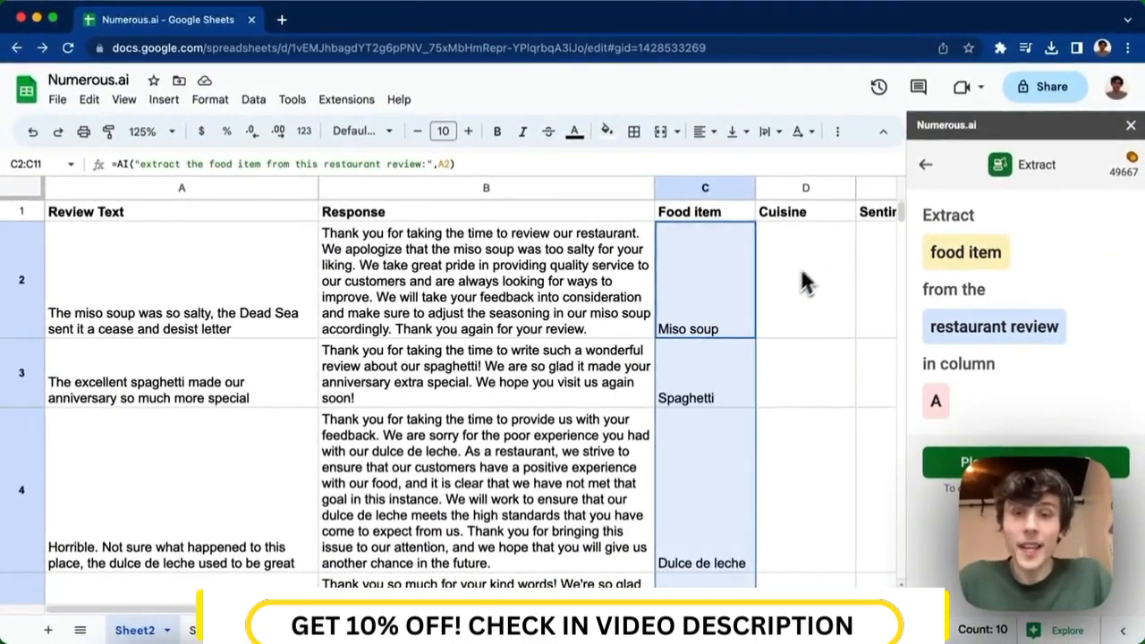
Use Get basic information to place the "cuisine" of the "food item" in column C into cell D2
{"action": "left_click", "coordinate": [822, 254]}
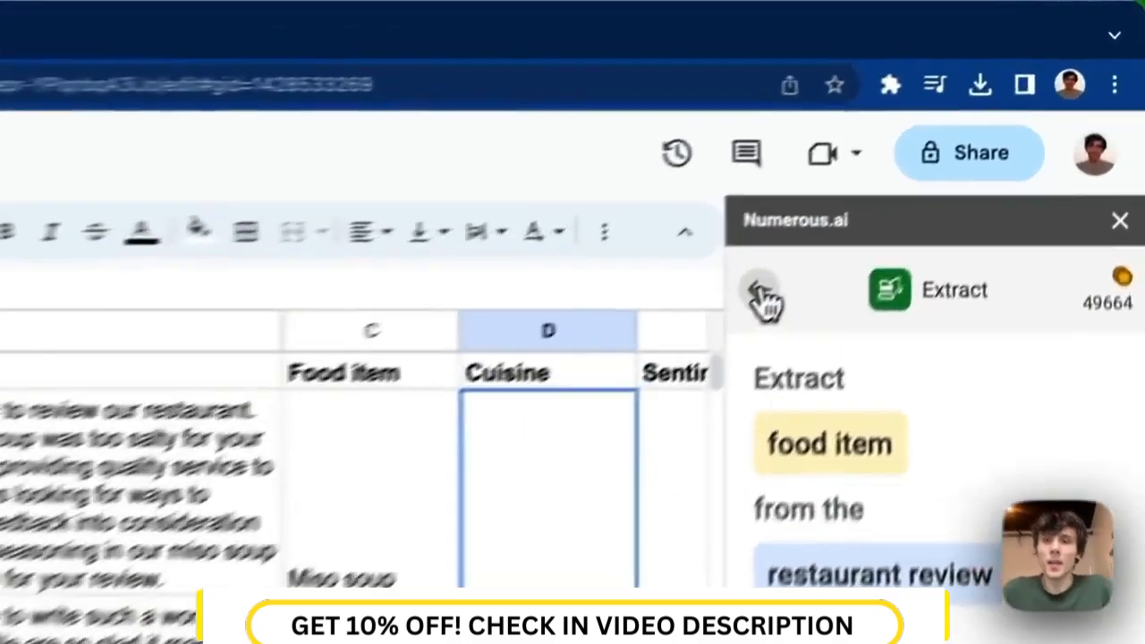
{"action": "left_click", "coordinate": [926, 164]}
{"action": "scroll", "coordinate": [906, 429], "scroll_direction": "down", "scroll_amount": 3}
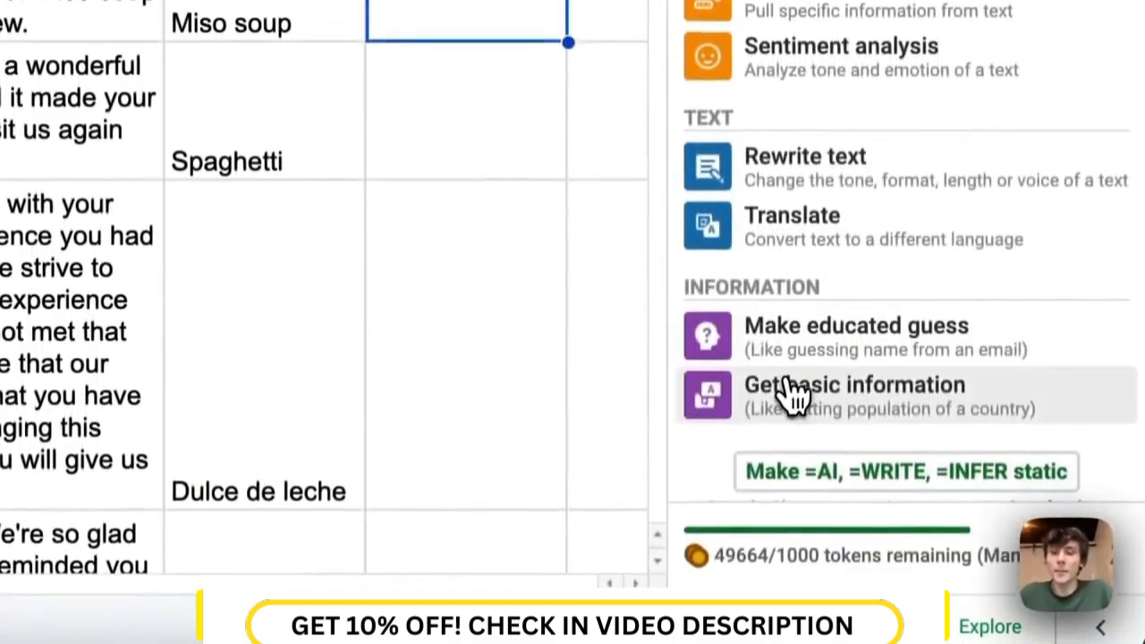
{"action": "left_click", "coordinate": [787, 396]}
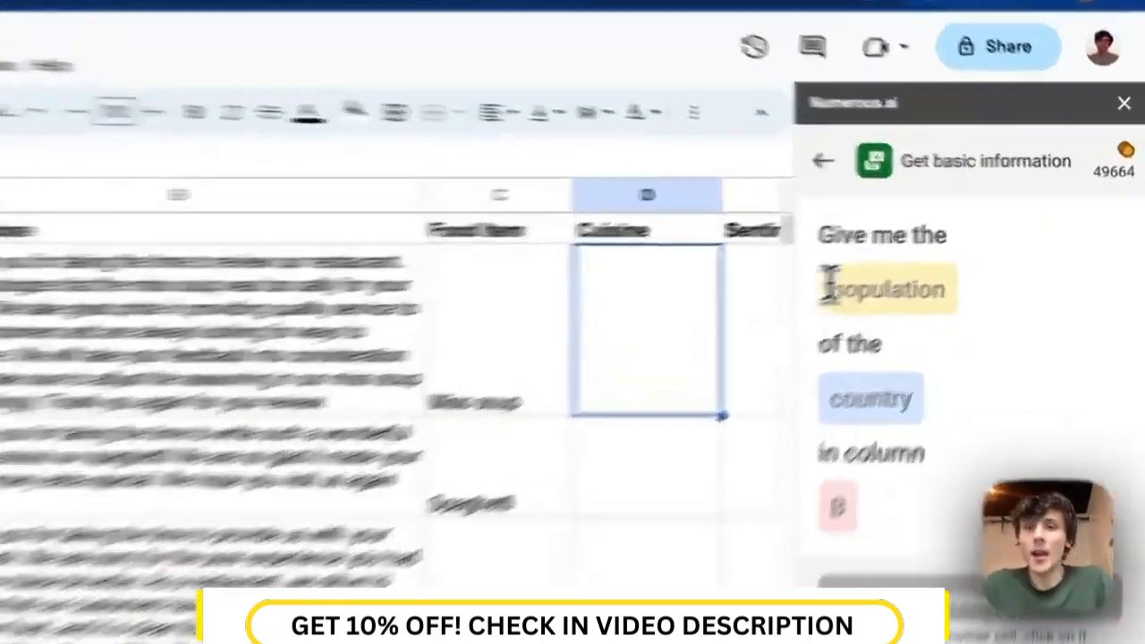
{"action": "left_click", "coordinate": [832, 288]}
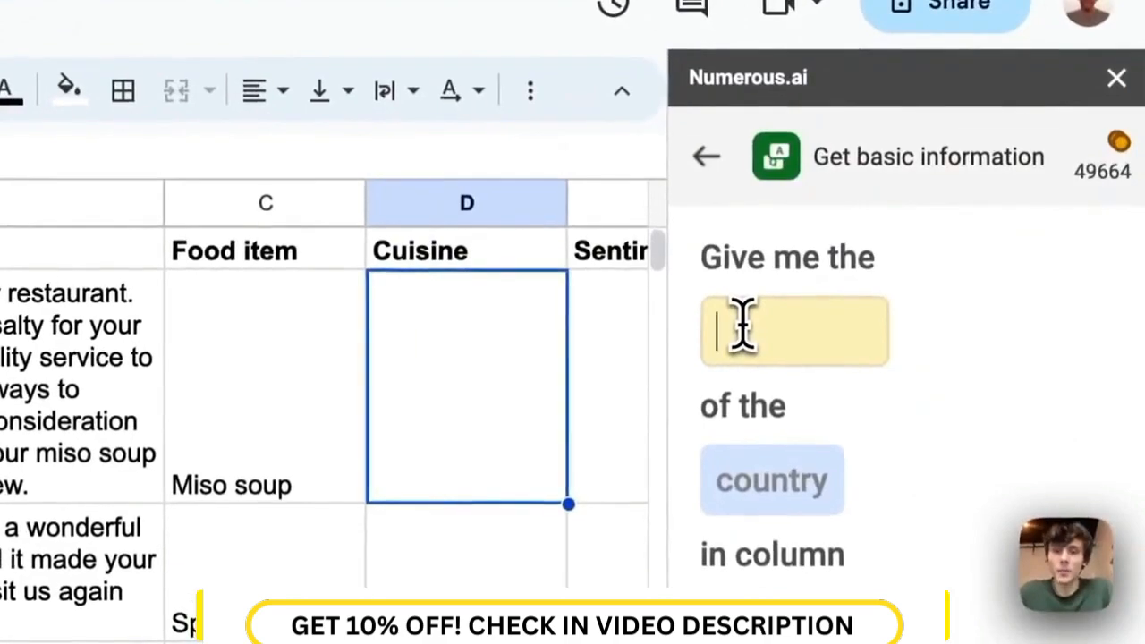
{"action": "type", "text": "cuisi"}
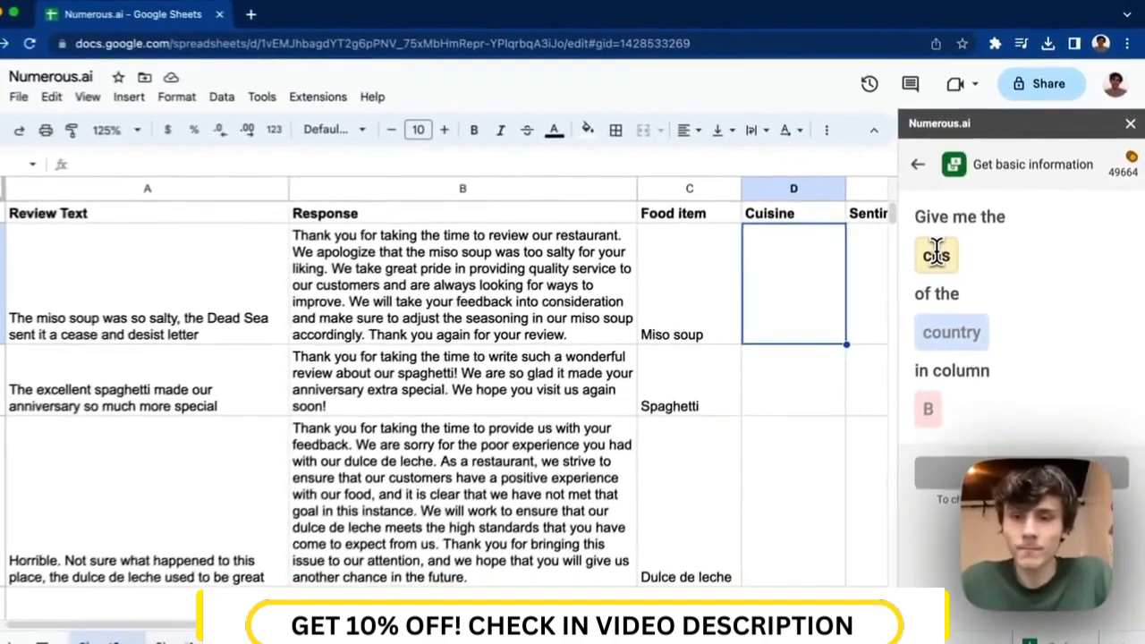
{"action": "type", "text": "ne"}
{"action": "key", "text": "Tab"}
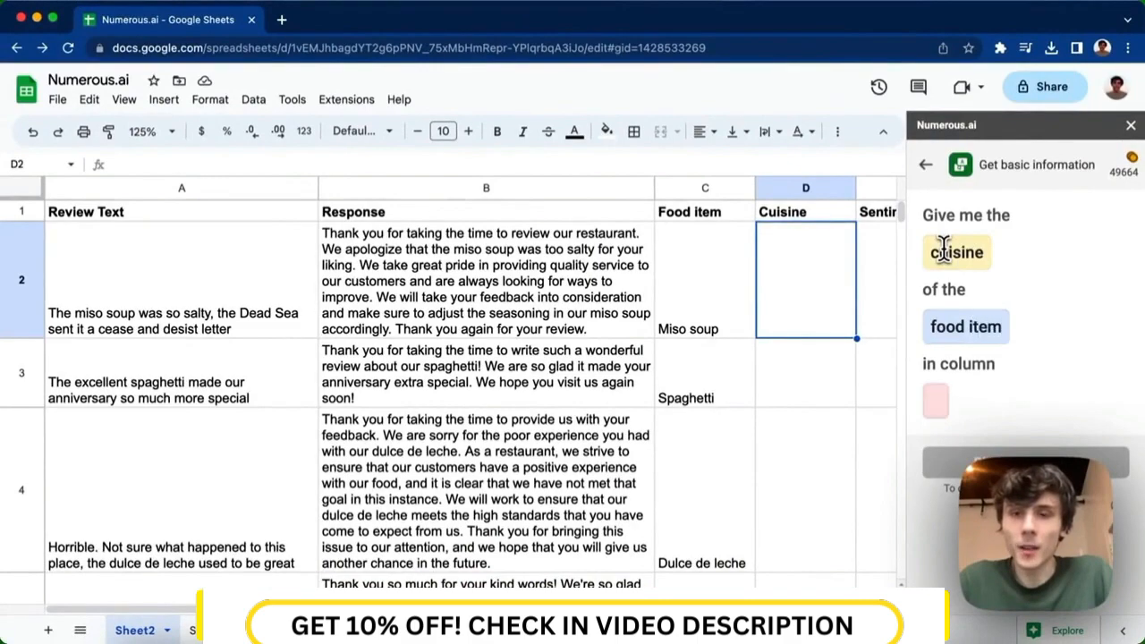
{"action": "type", "text": "C"}
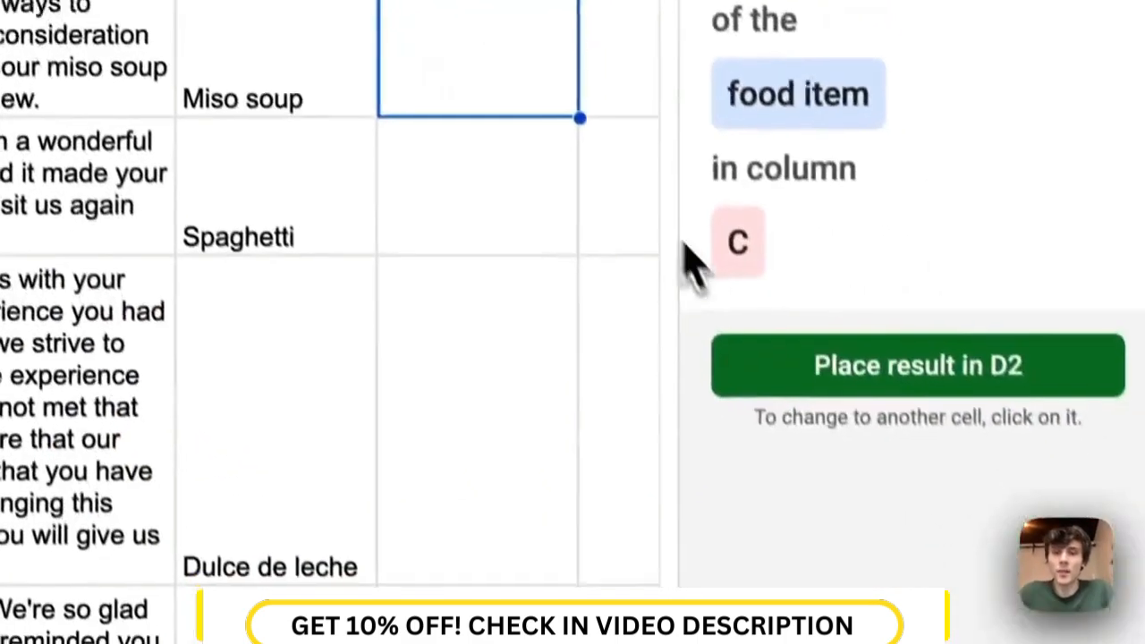
{"action": "left_click", "coordinate": [793, 354]}
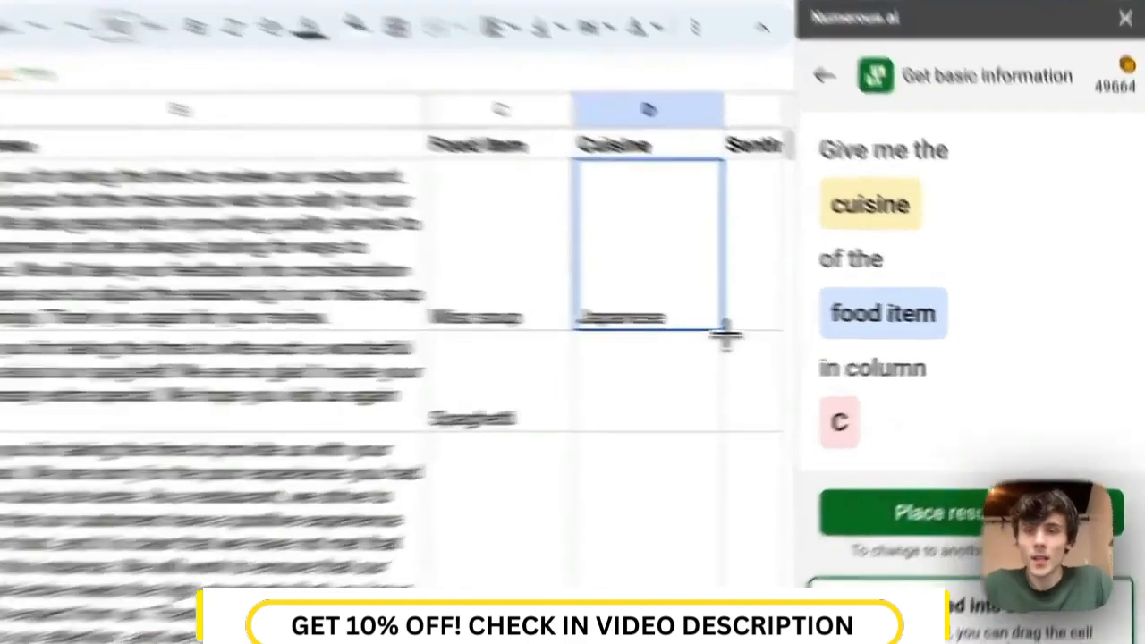
Fill the cuisine formula from D2 down through D11 for the remaining food items
{"action": "left_click_drag", "start_coordinate": [857, 339], "coordinate": [856, 564]}
{"action": "left_click_drag", "start_coordinate": [571, 639], "coordinate": [585, 411]}
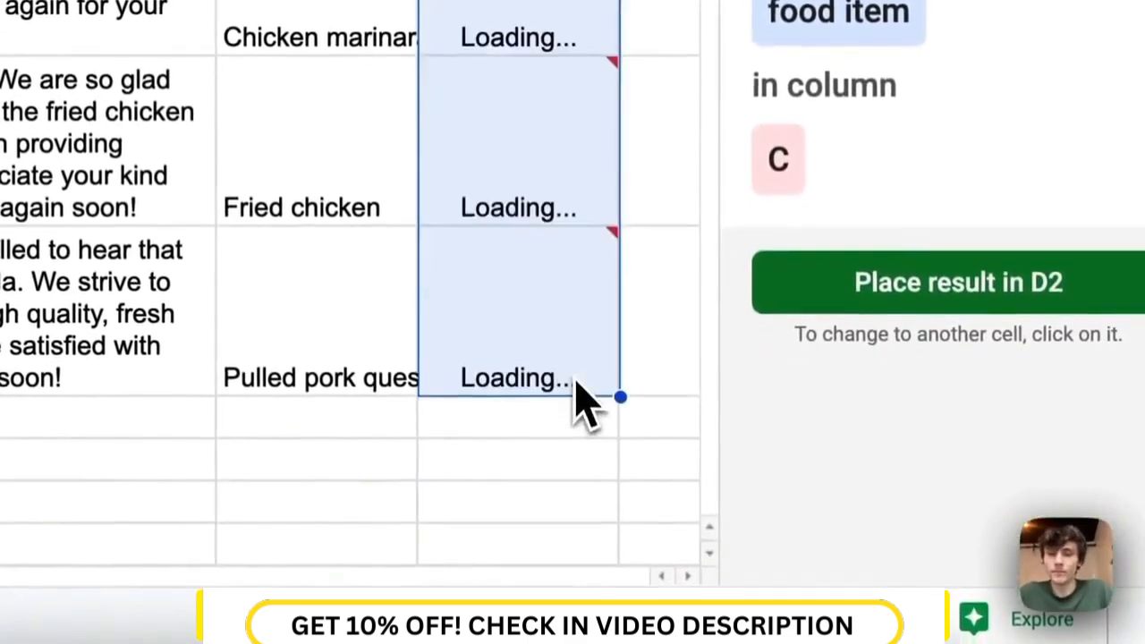
{"action": "scroll", "coordinate": [381, 278], "scroll_direction": "down", "scroll_amount": 5}
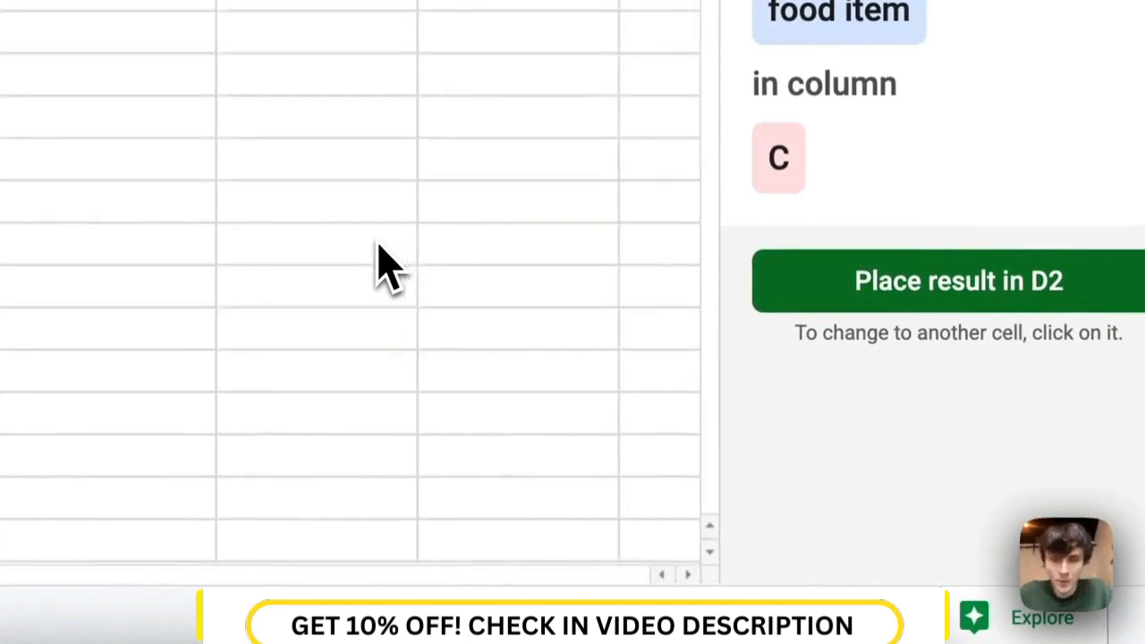
{"action": "scroll", "coordinate": [378, 247], "scroll_direction": "up", "scroll_amount": 5}
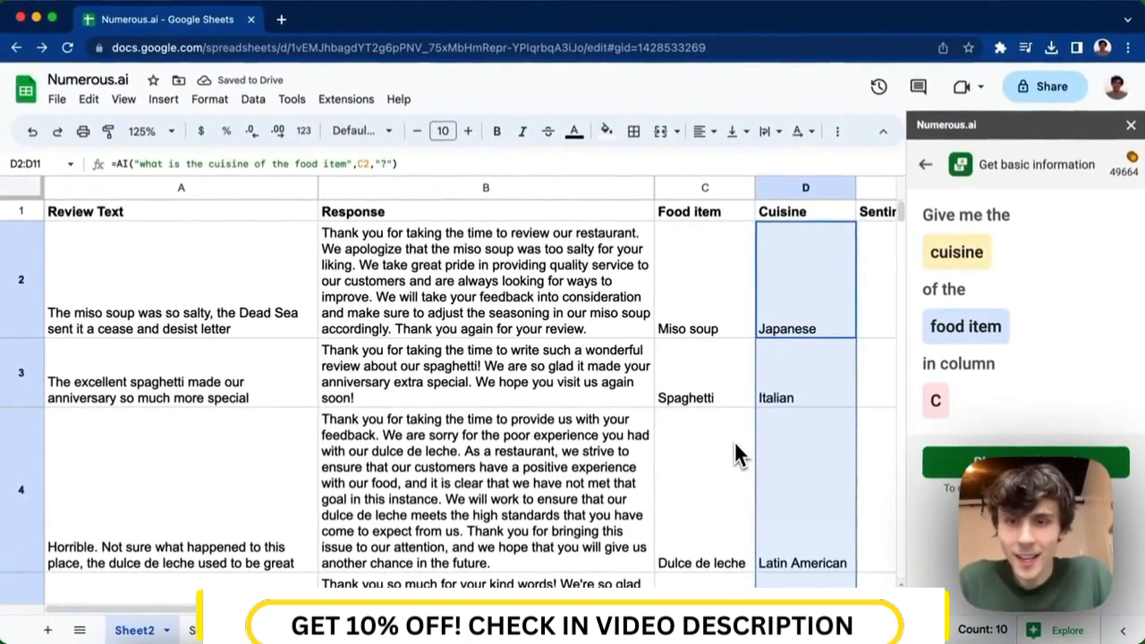
{"action": "scroll", "coordinate": [734, 440], "scroll_direction": "right", "scroll_amount": 5}
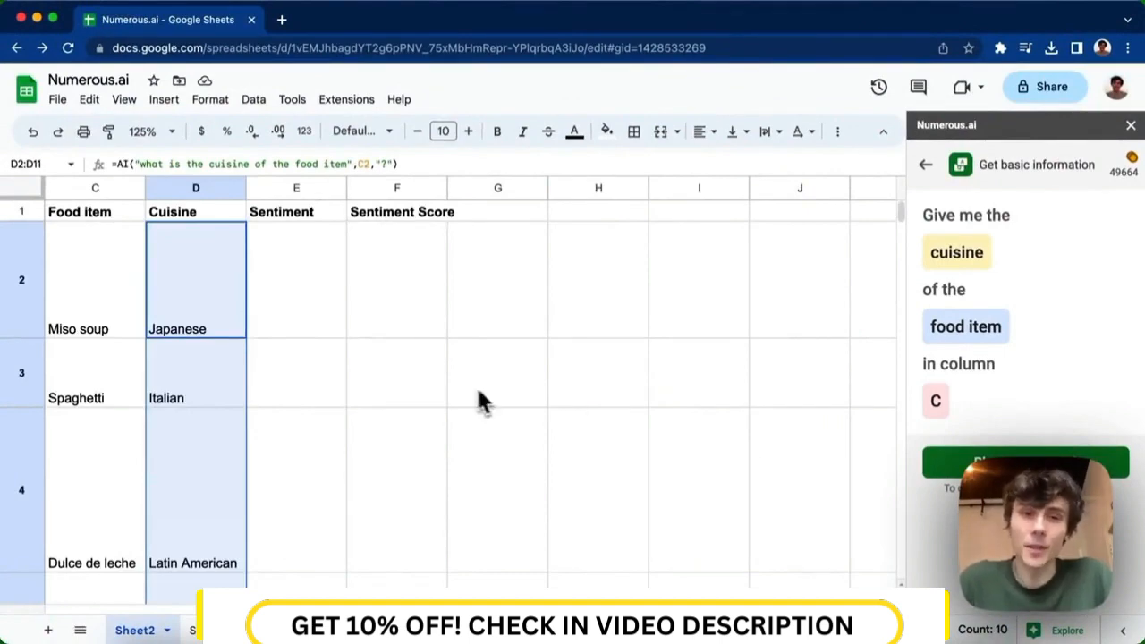
Narrow the Response column and set the text wrapping of the whole column to clip
{"action": "scroll", "coordinate": [474, 398], "scroll_direction": "left", "scroll_amount": 5}
{"action": "left_click_drag", "start_coordinate": [654, 187], "coordinate": [483, 192]}
{"action": "left_click", "coordinate": [391, 215]}
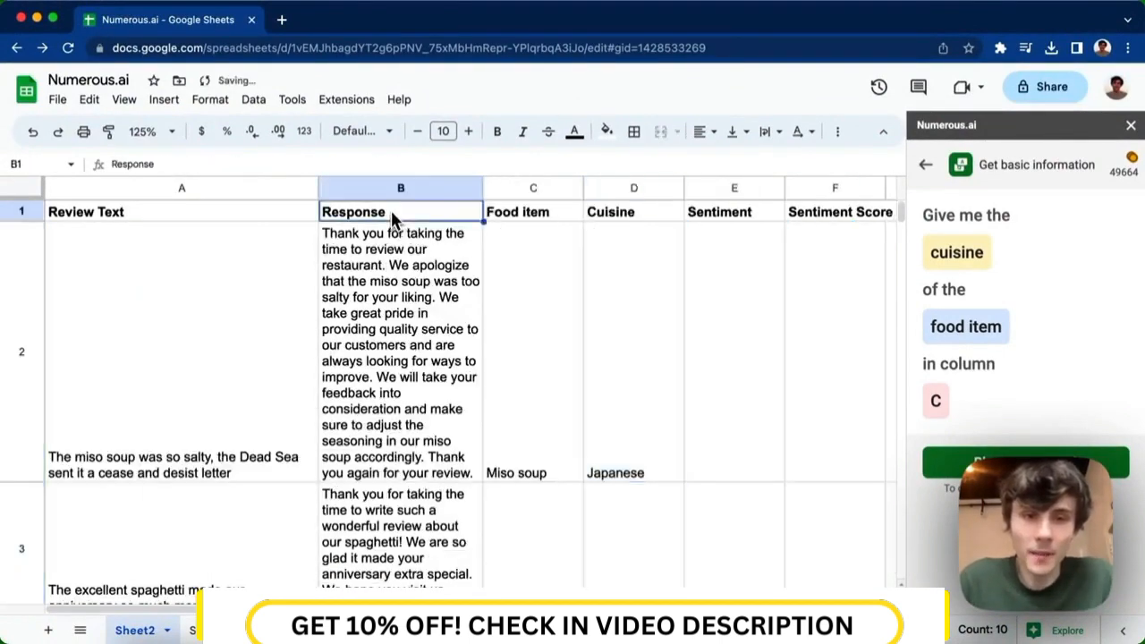
{"action": "left_click", "coordinate": [767, 132]}
{"action": "left_click", "coordinate": [804, 170]}
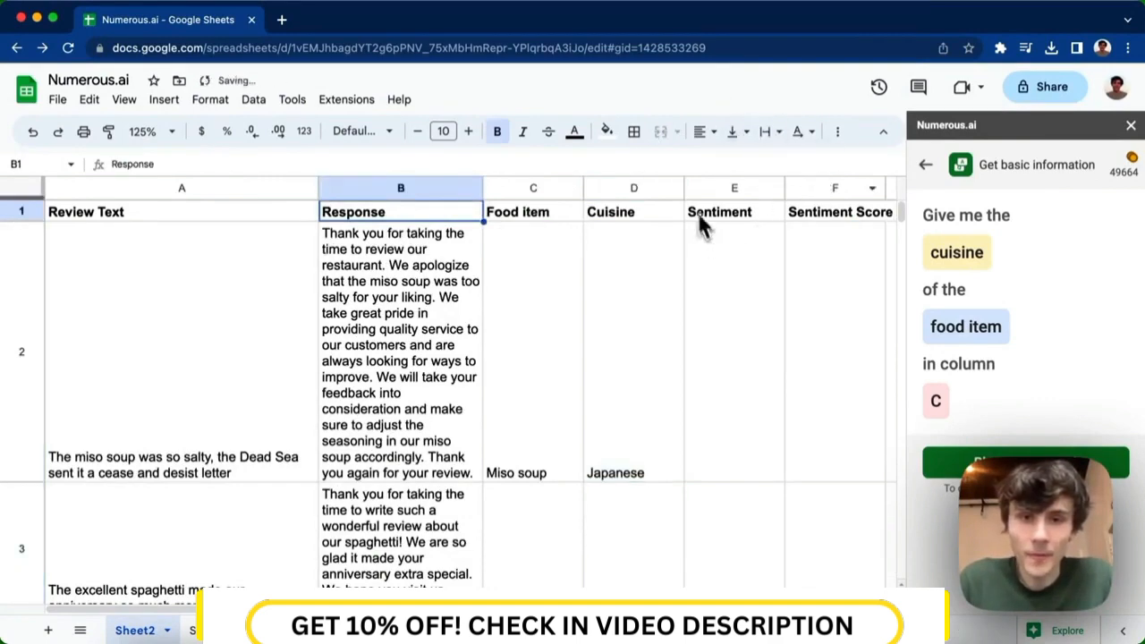
{"action": "left_click", "coordinate": [474, 187]}
{"action": "left_click", "coordinate": [767, 131]}
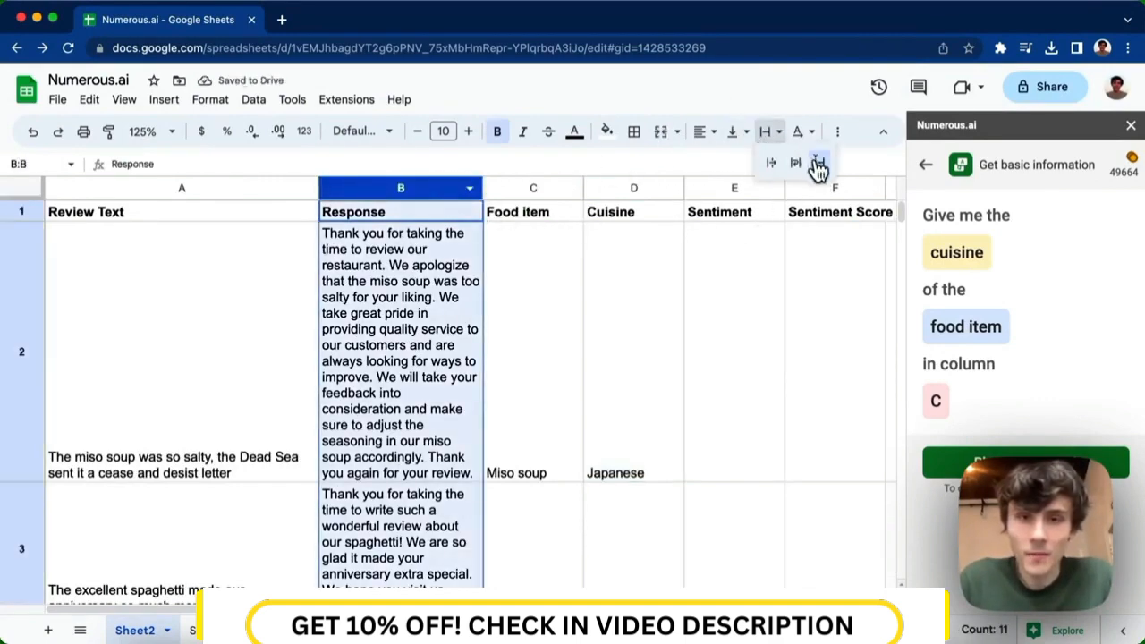
{"action": "left_click", "coordinate": [814, 164]}
Set up the add-on's Sentiment analysis for cell E2 to analyze the "restaurant review" in column A
{"action": "left_click", "coordinate": [725, 258]}
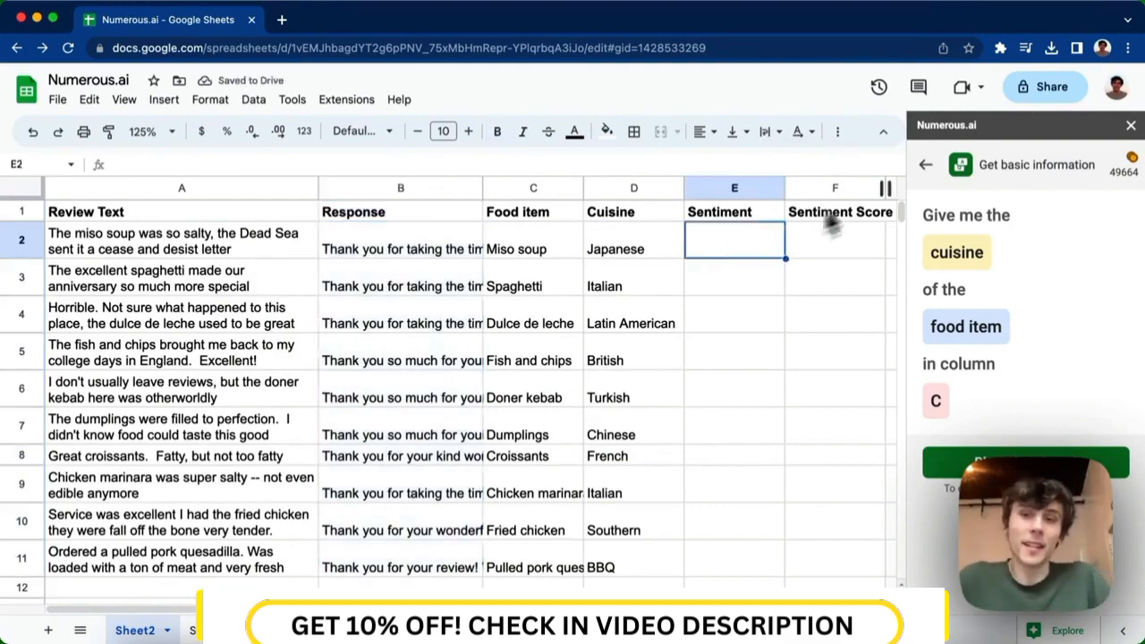
{"action": "left_click", "coordinate": [926, 164]}
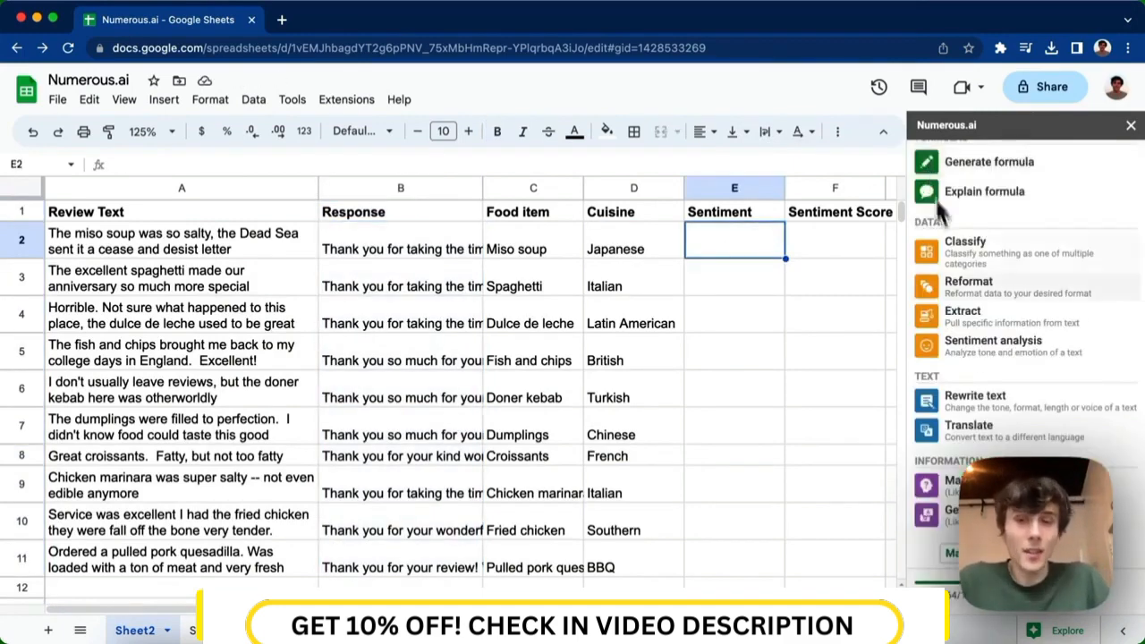
{"action": "left_click", "coordinate": [981, 360]}
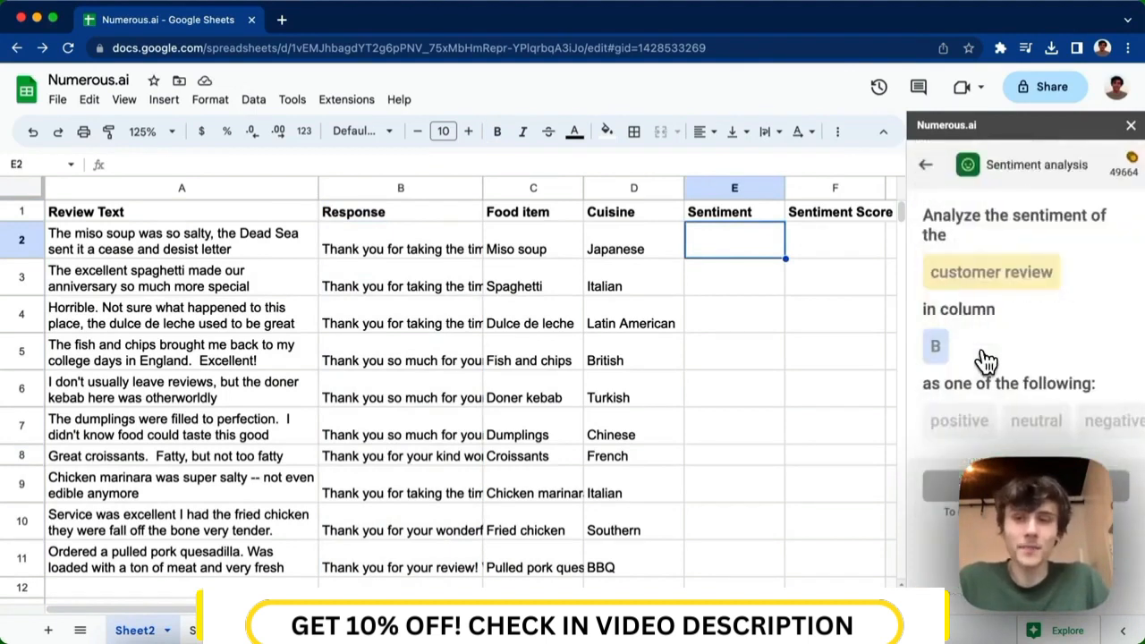
{"action": "left_click", "coordinate": [979, 285]}
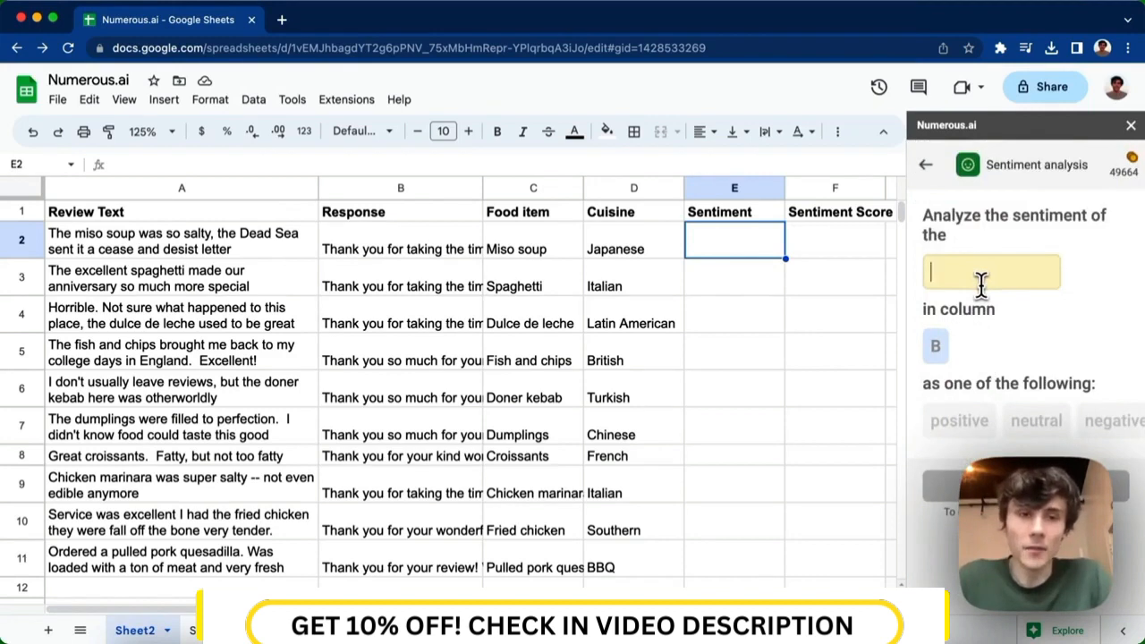
{"action": "type", "text": "restauran"}
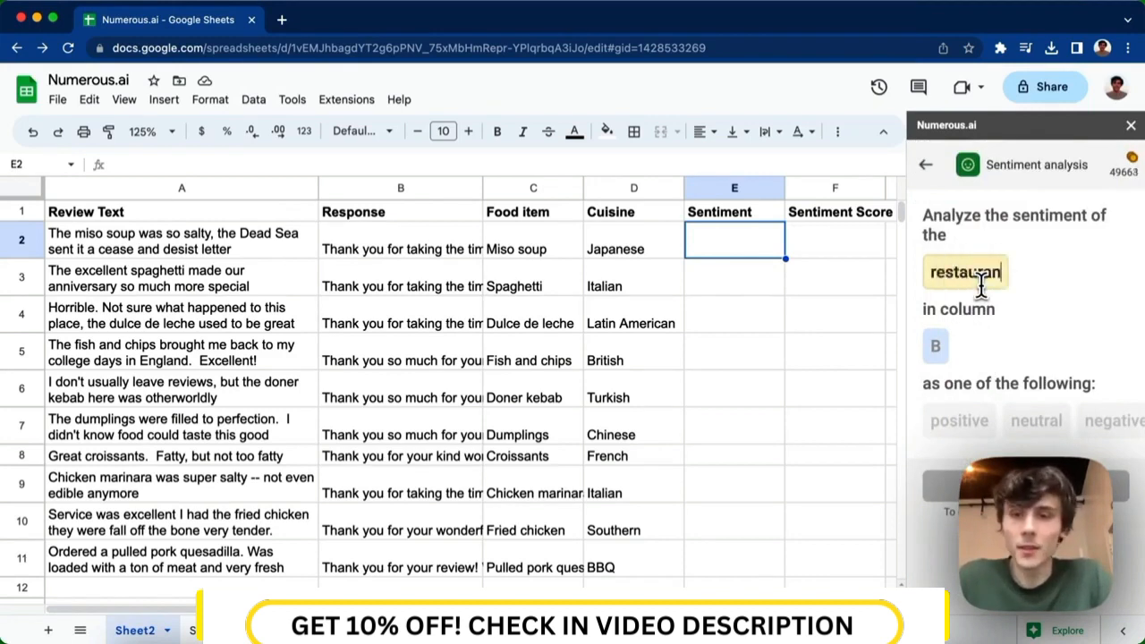
{"action": "type", "text": "t review"}
{"action": "key", "text": "Tab"}
{"action": "type", "text": "A"}
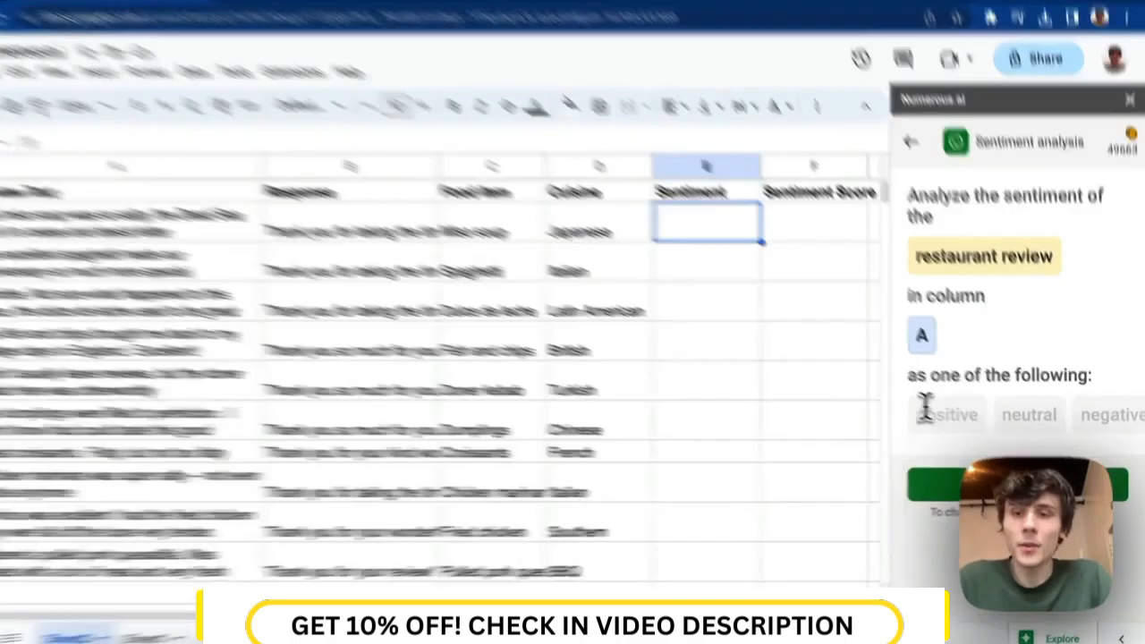
Add "Positive" and "Negative" as the possible sentiment categories
{"action": "left_click", "coordinate": [935, 419]}
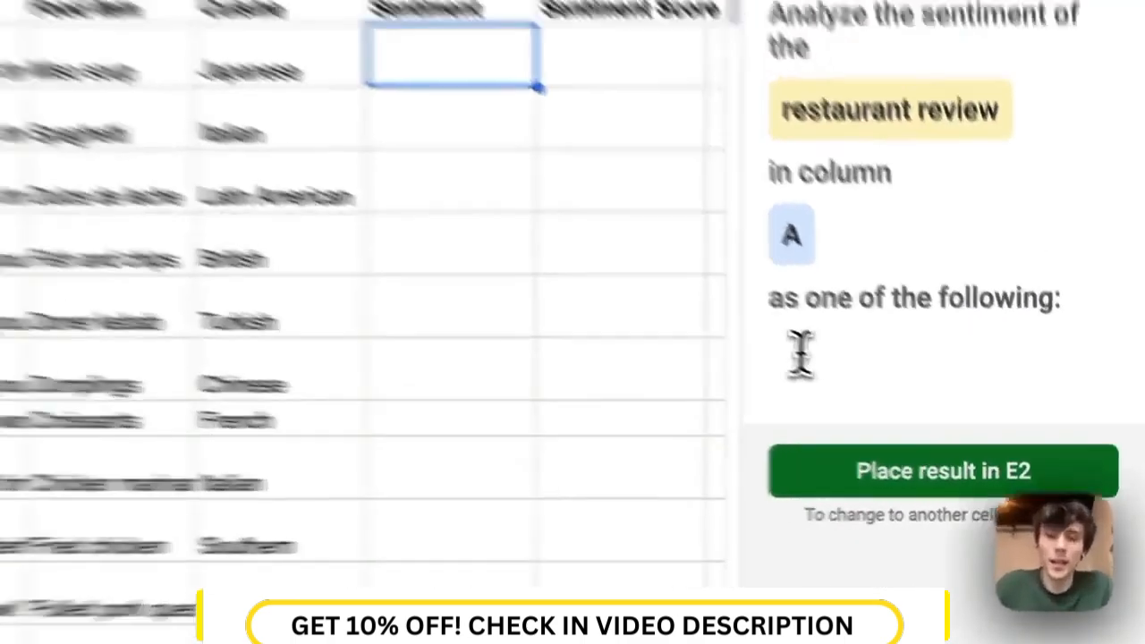
{"action": "type", "text": "Positive"}
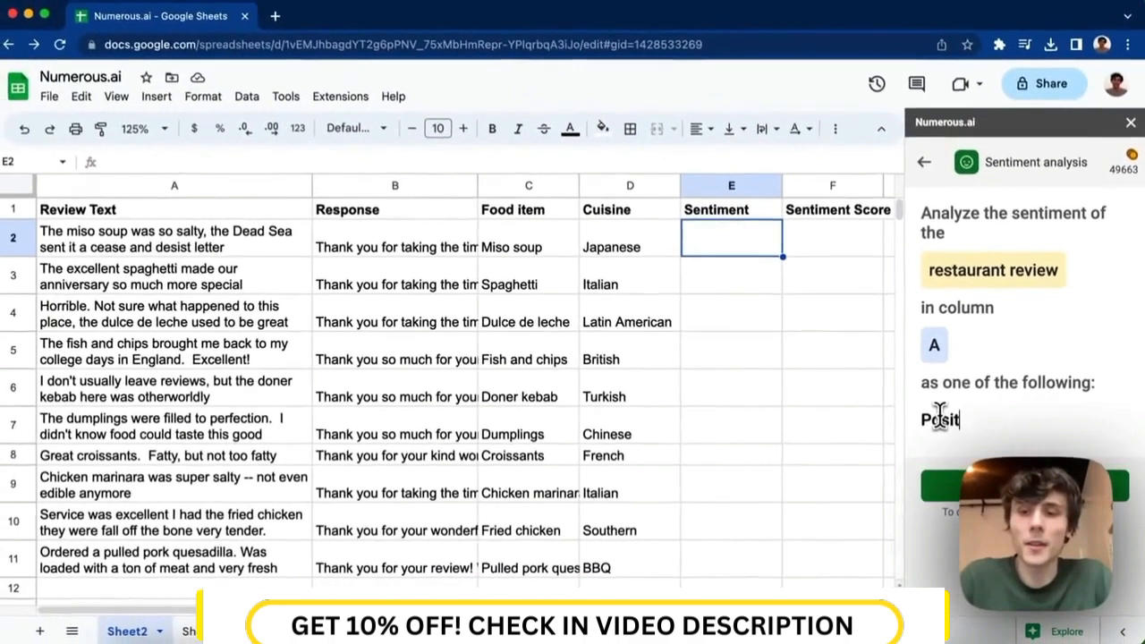
{"action": "key", "text": "Return"}
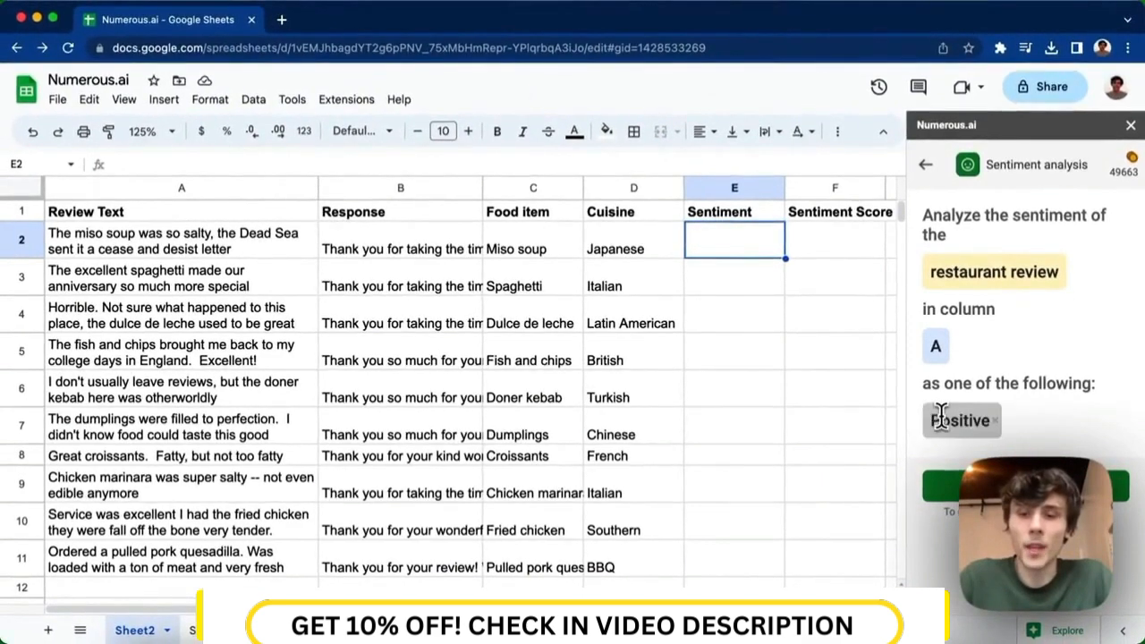
{"action": "type", "text": "Negative"}
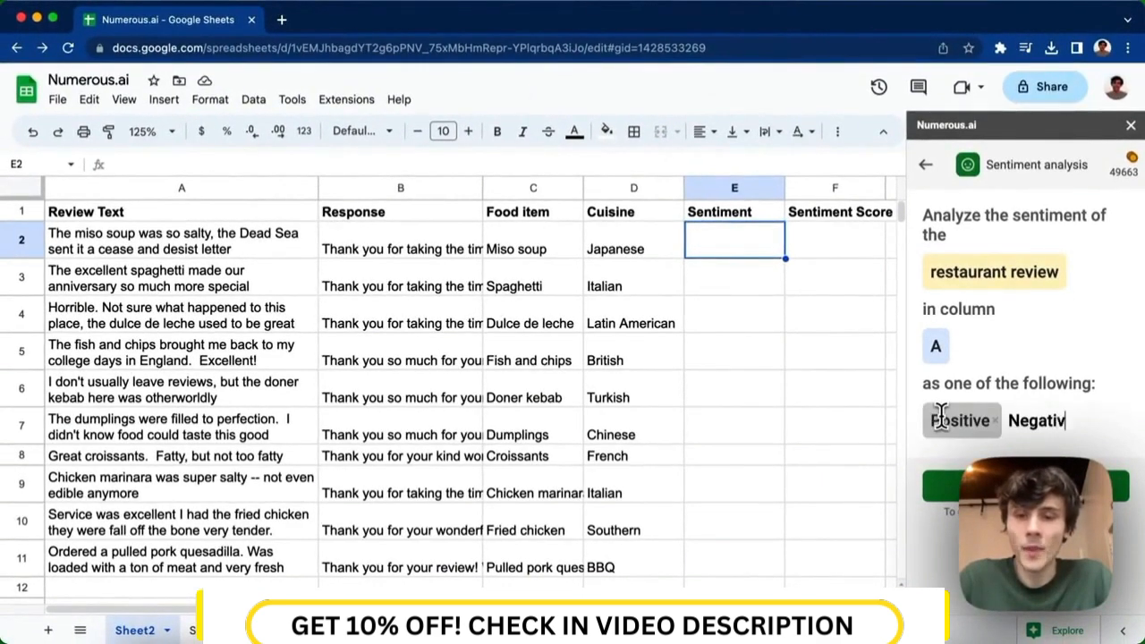
{"action": "key", "text": "Return"}
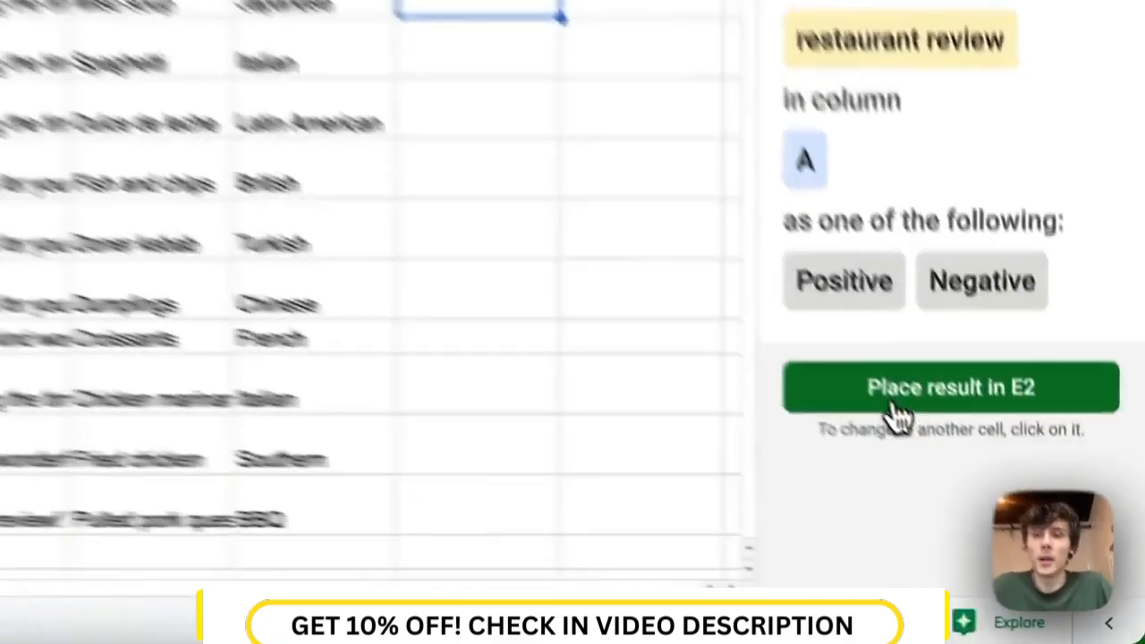
Place the sentiment result in E2 and fill it down through E11
{"action": "left_click", "coordinate": [991, 494]}
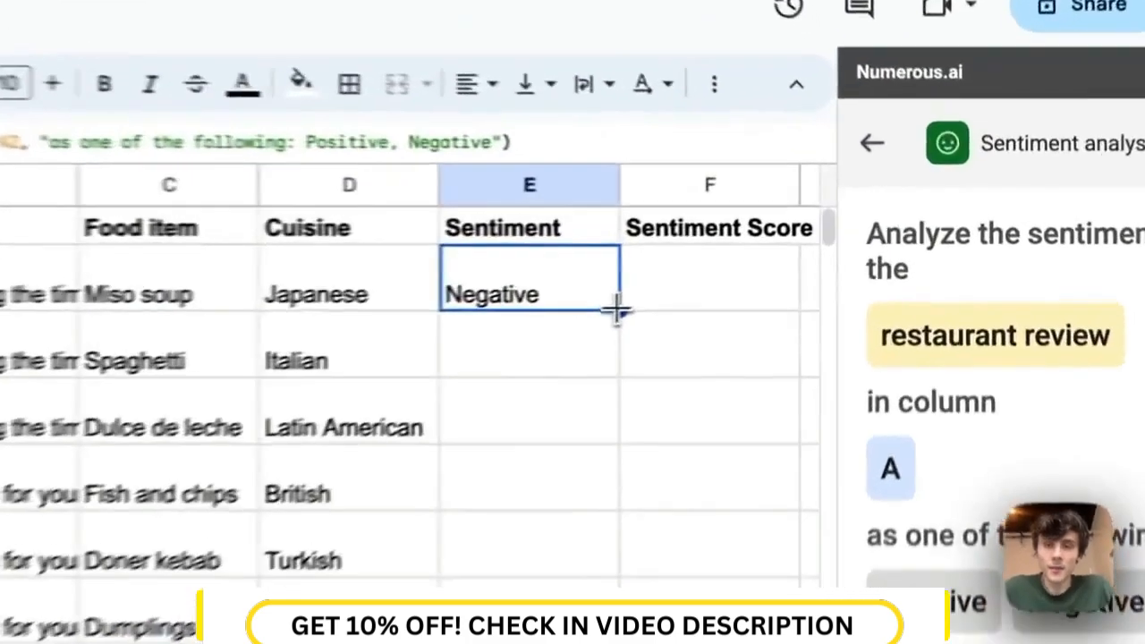
{"action": "left_click_drag", "start_coordinate": [787, 257], "coordinate": [764, 406]}
{"action": "mouse_move", "coordinate": [577, 456]}
{"action": "left_mouse_down"}
{"action": "mouse_move", "coordinate": [582, 435]}
{"action": "mouse_move", "coordinate": [573, 475]}
{"action": "left_mouse_up"}
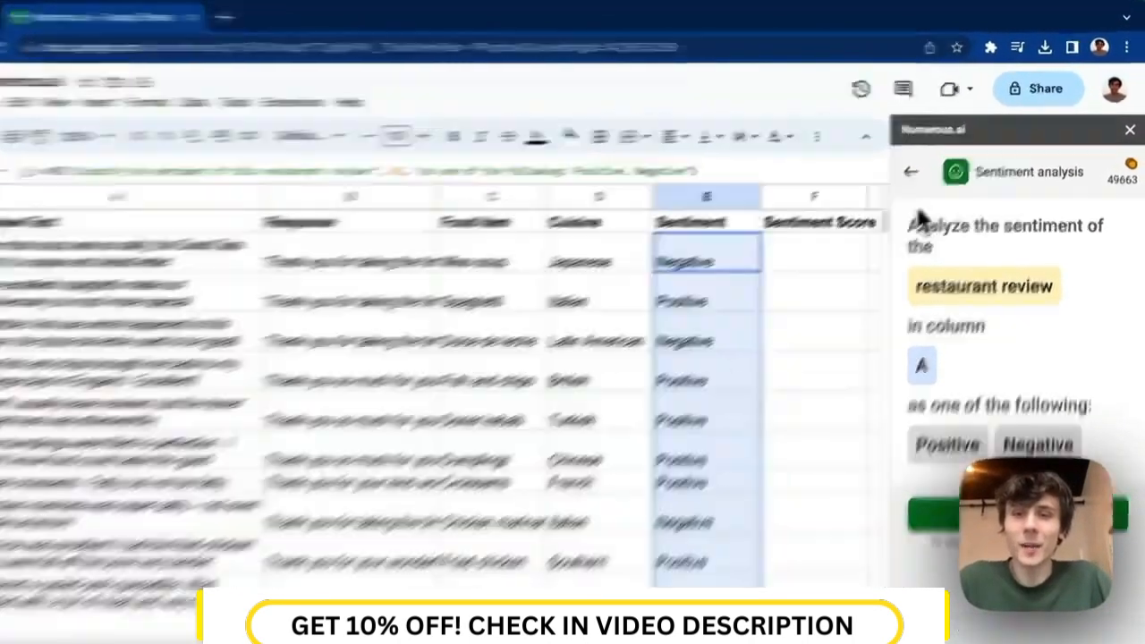
Open the add-on's Generate formula function with Sentiment Score cell F2 as the target, ready for a formula description
{"action": "left_click", "coordinate": [911, 171]}
{"action": "scroll", "coordinate": [937, 218], "scroll_direction": "up", "scroll_amount": 2}
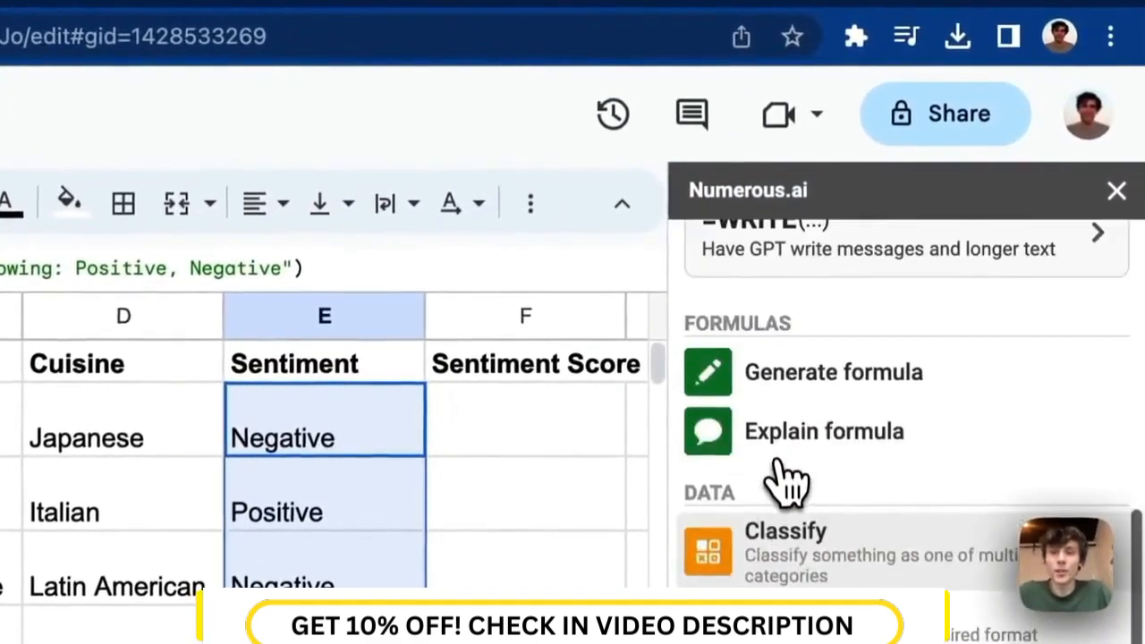
{"action": "left_click", "coordinate": [860, 398]}
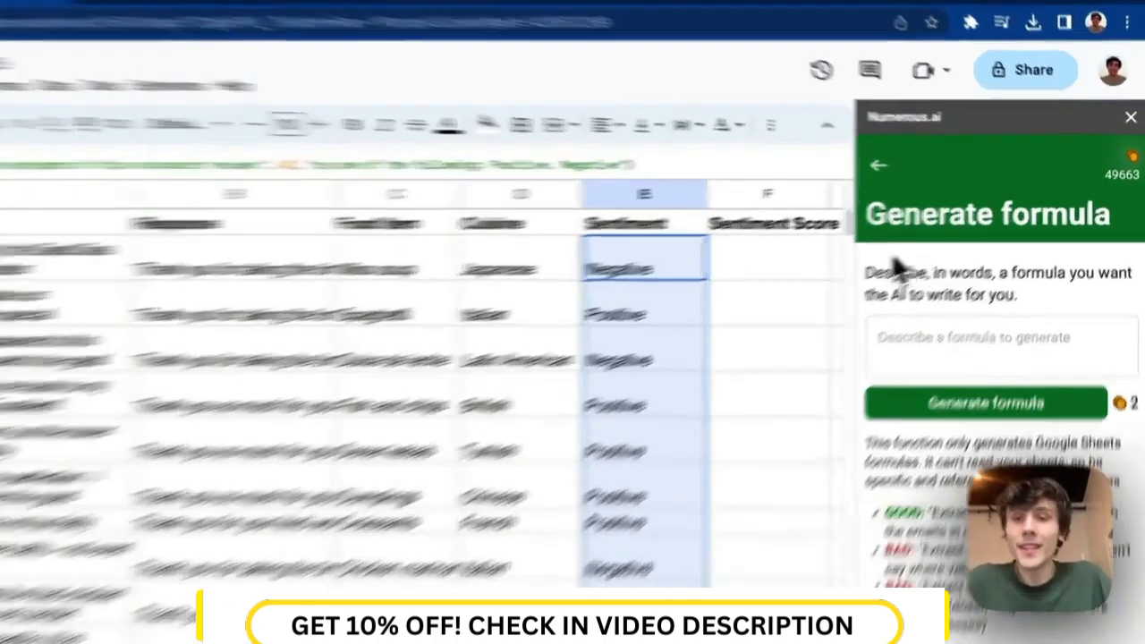
{"action": "left_click", "coordinate": [853, 254]}
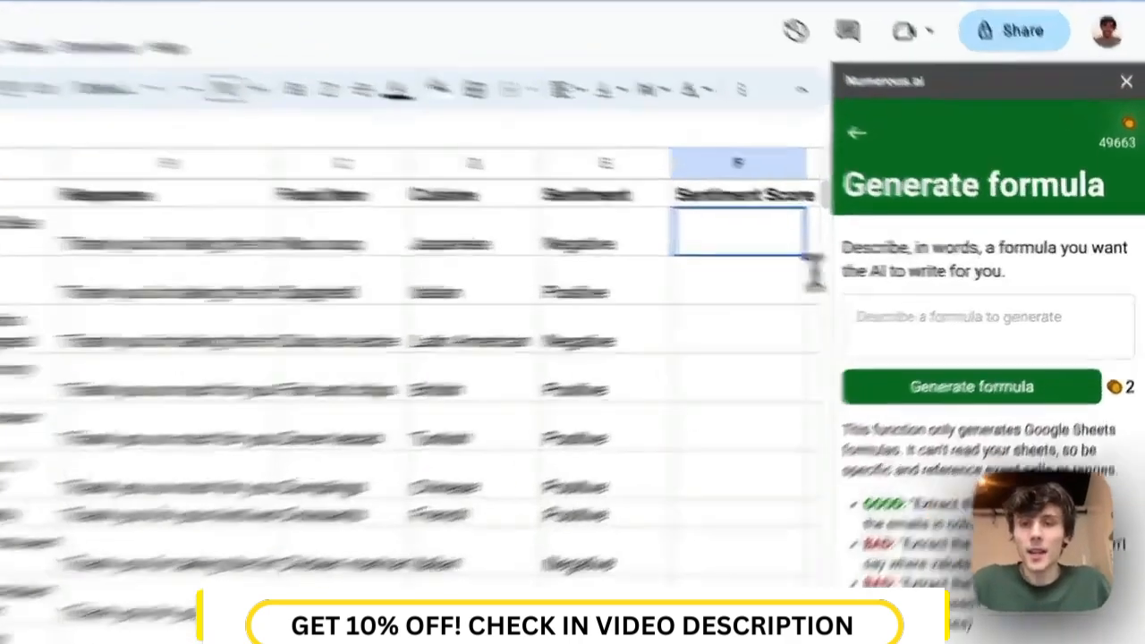
{"action": "left_click", "coordinate": [925, 300]}
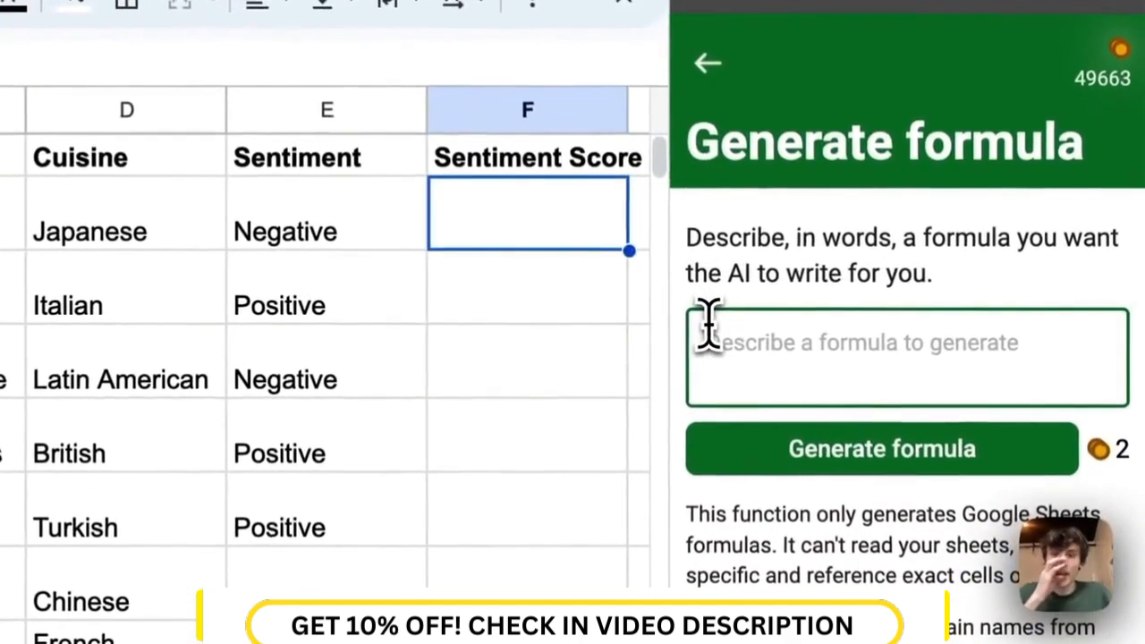
{"action": "type", "text": "I"}
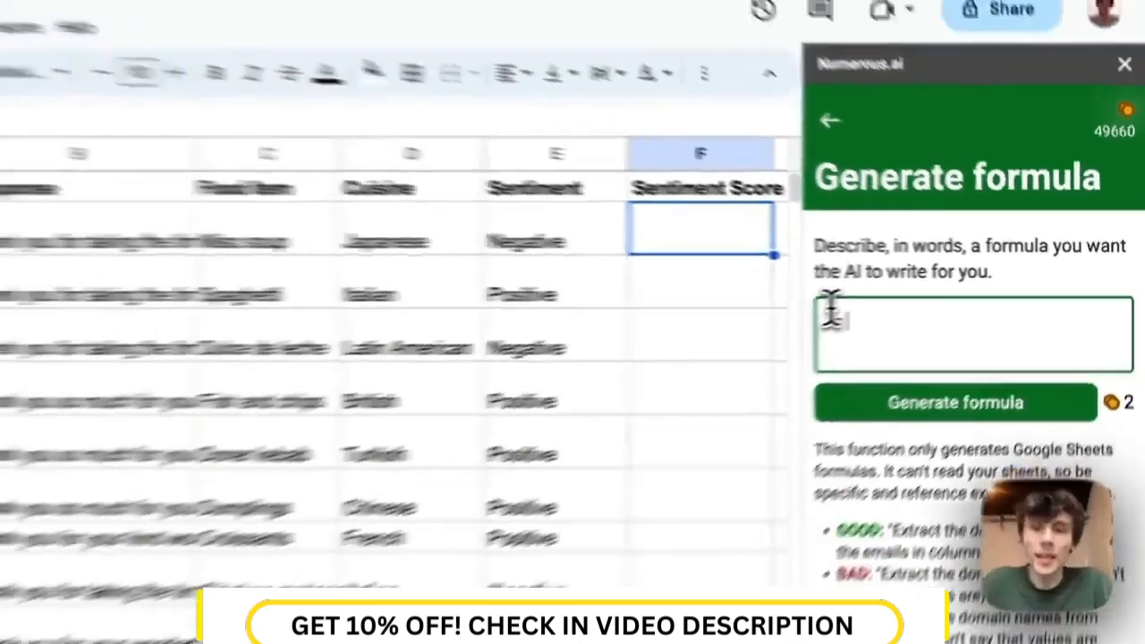
{"action": "type", "text": "f cell"}
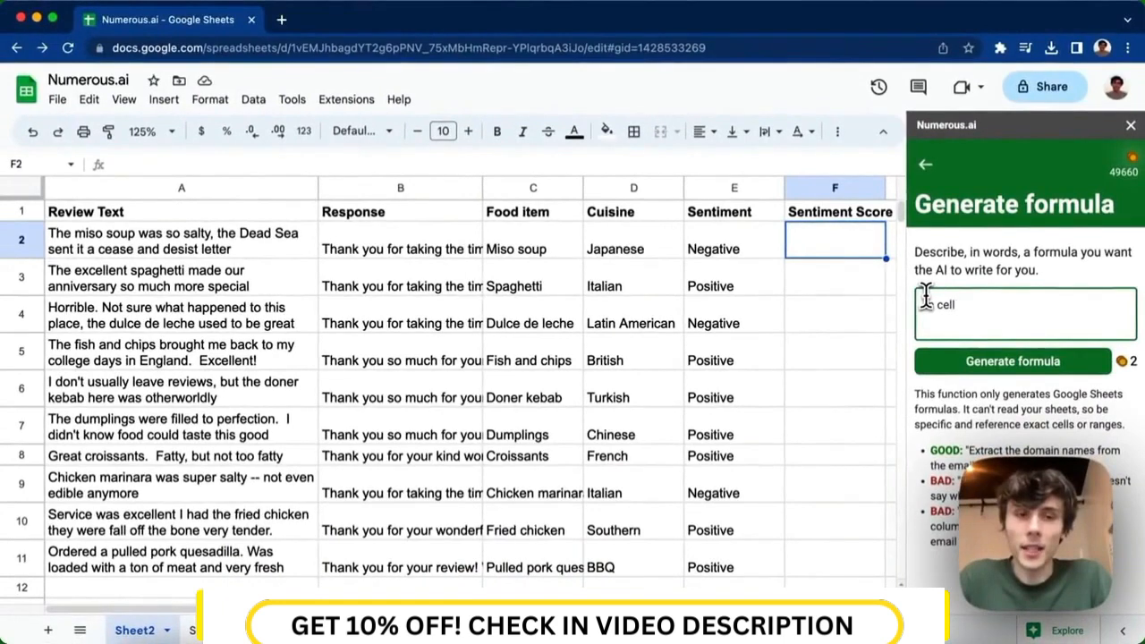
{"action": "type", "text": " E2,"}
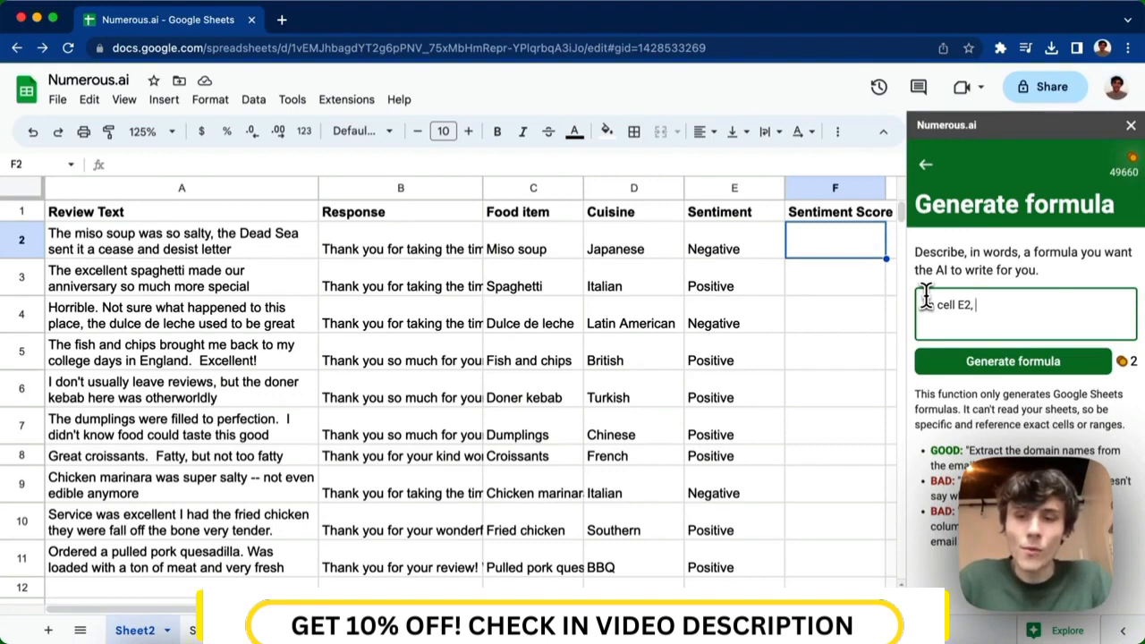
{"action": "key", "text": "super+BackSpace"}
Describe the formula as: Return "0" if cell E2 is "Negative", return "1" if cell E2 is "Positive"
{"action": "type", "text": "Return "}
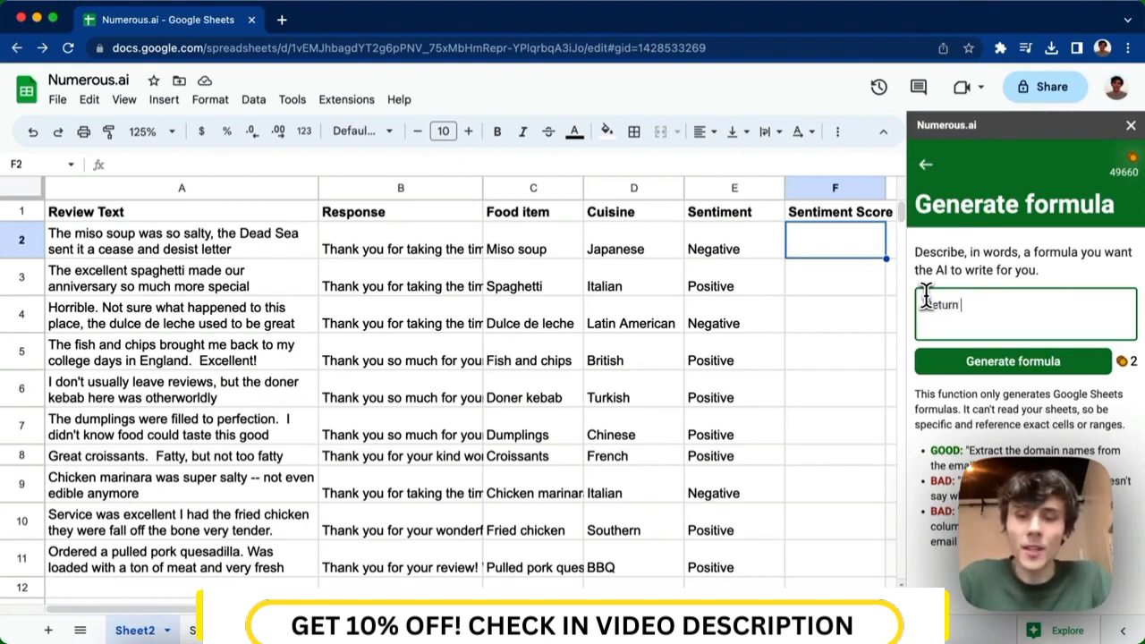
{"action": "type", "text": "\"Negative\""}
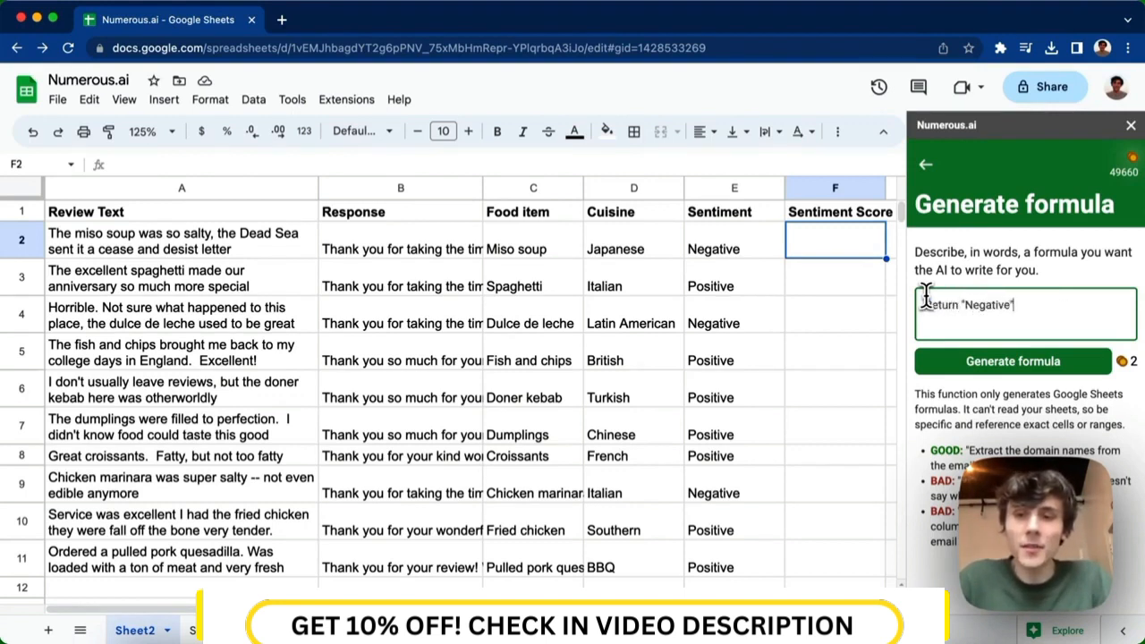
{"action": "key", "text": "BackSpace"}
{"action": "key", "text": "BackSpace"}
{"action": "key", "text": "BackSpace"}
{"action": "key", "text": "BackSpace"}
{"action": "key", "text": "BackSpace"}
{"action": "key", "text": "BackSpace"}
{"action": "key", "text": "BackSpace"}
{"action": "key", "text": "BackSpace"}
{"action": "key", "text": "BackSpace"}
{"action": "type", "text": "0"}
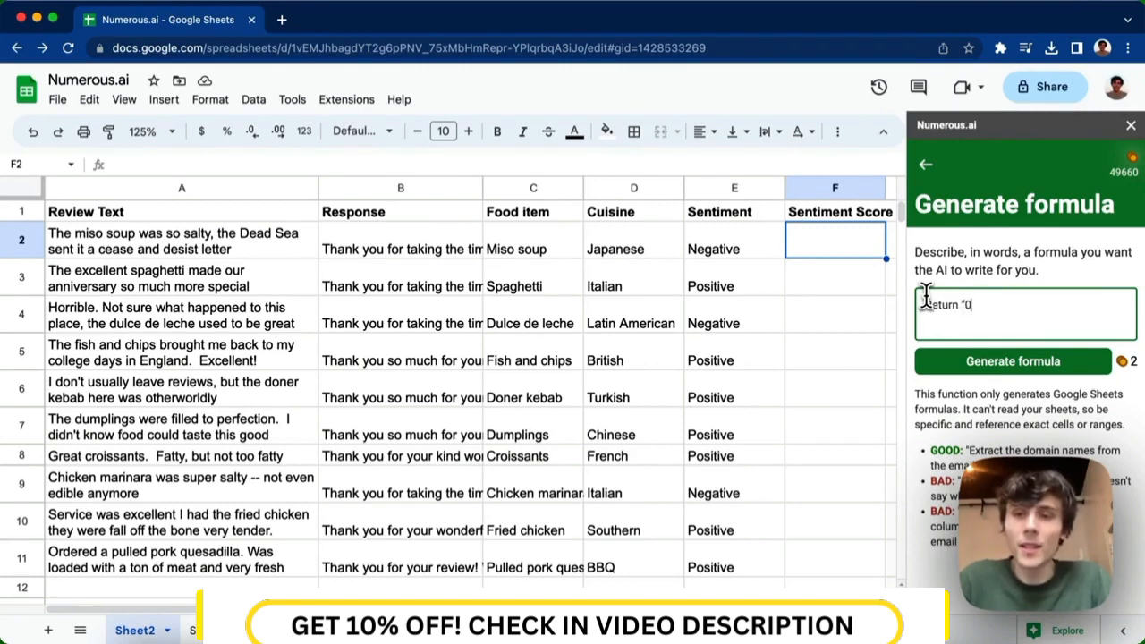
{"action": "type", "text": "\" if c"}
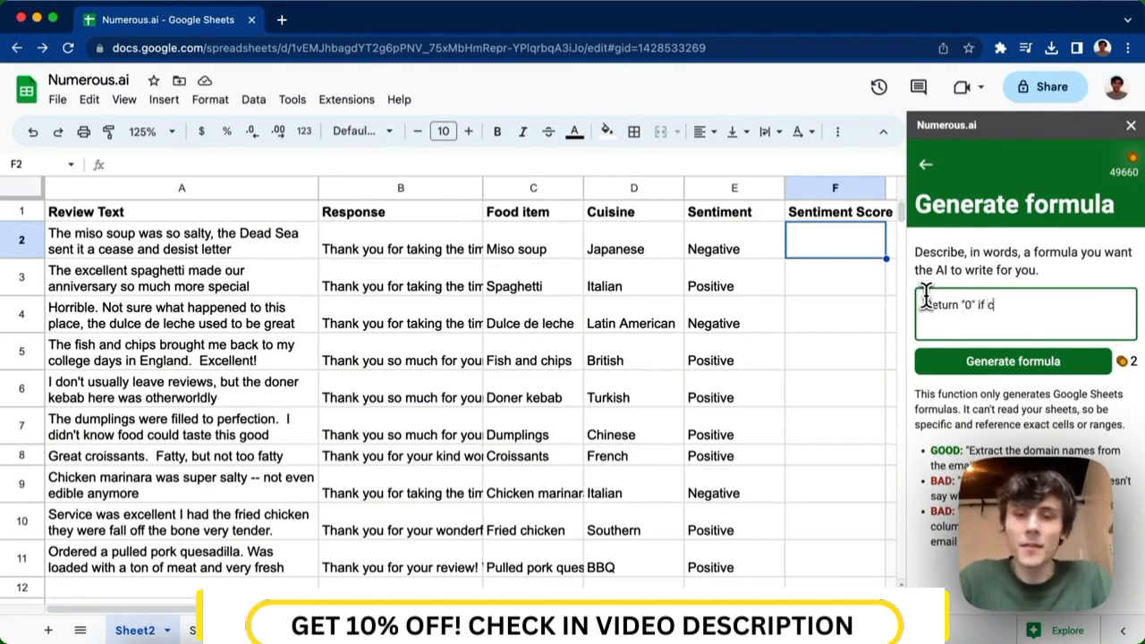
{"action": "type", "text": "ell E2 is "}
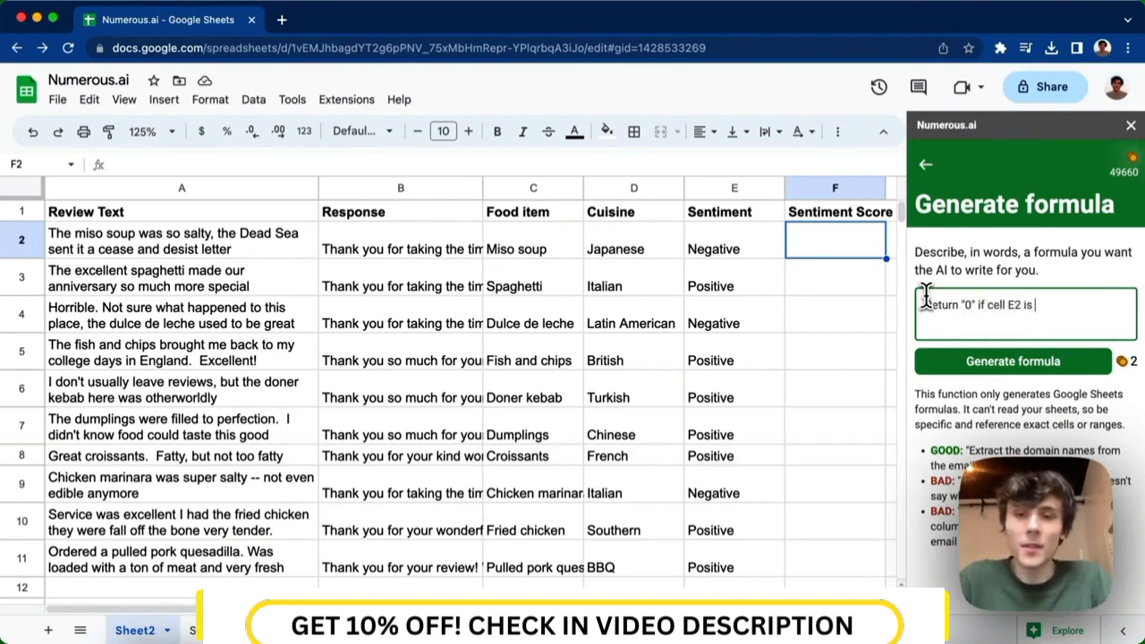
{"action": "type", "text": "\"Negativ"}
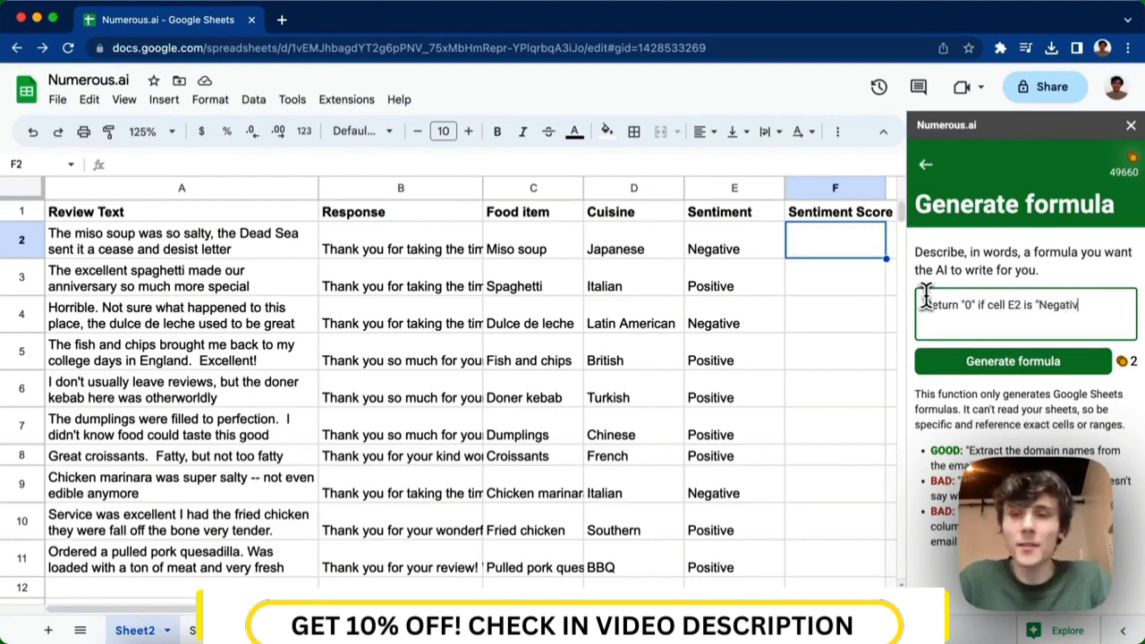
{"action": "type", "text": "e\", return \"1"}
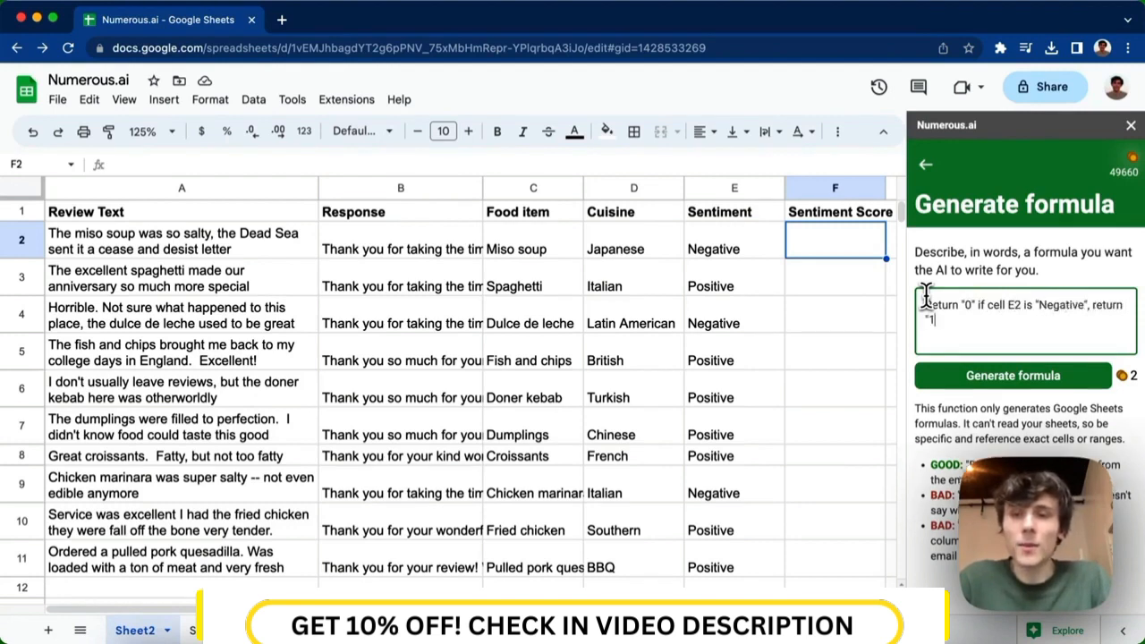
{"action": "type", "text": "\" if cell E2 is "}
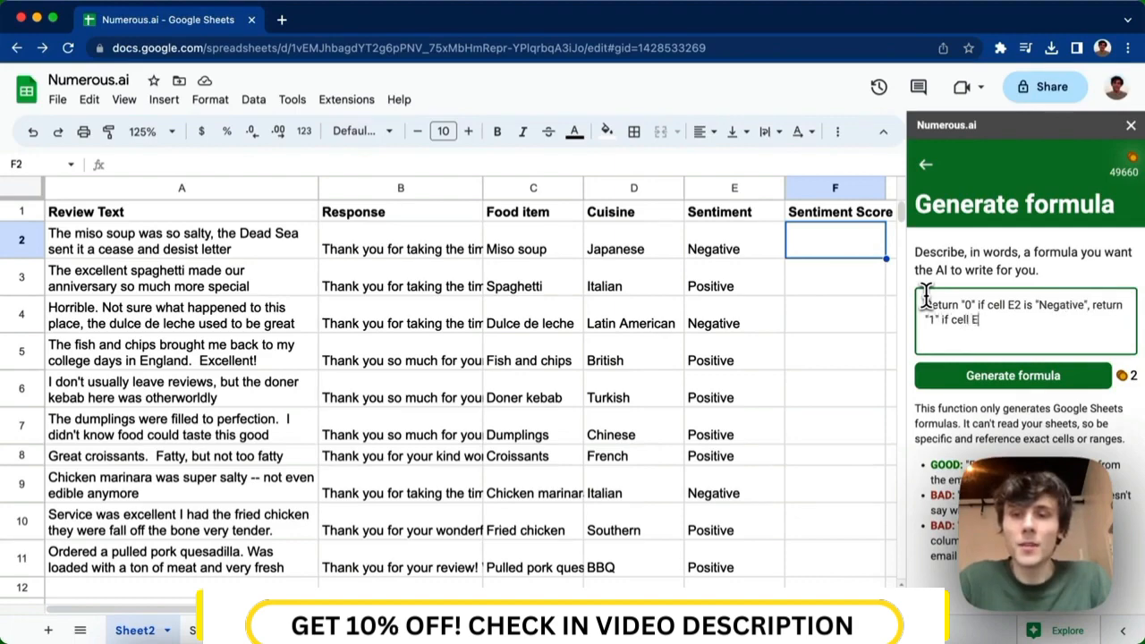
{"action": "type", "text": "\"Positive\""}
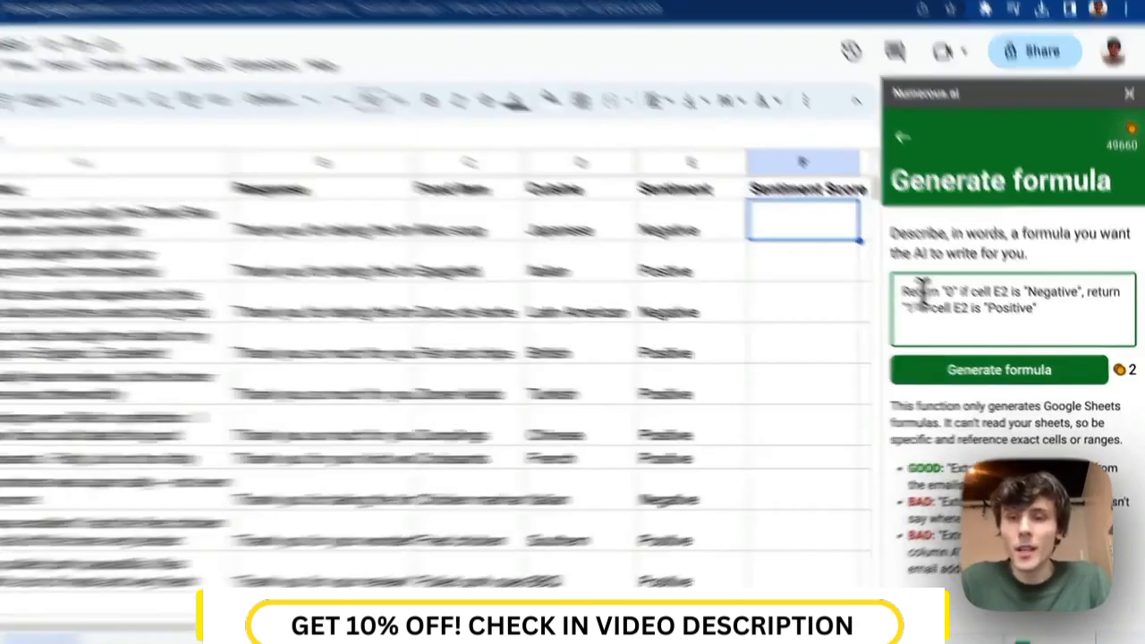
Generate the sentiment score formula into cell F2 and fill it down through F11
{"action": "left_click", "coordinate": [942, 370]}
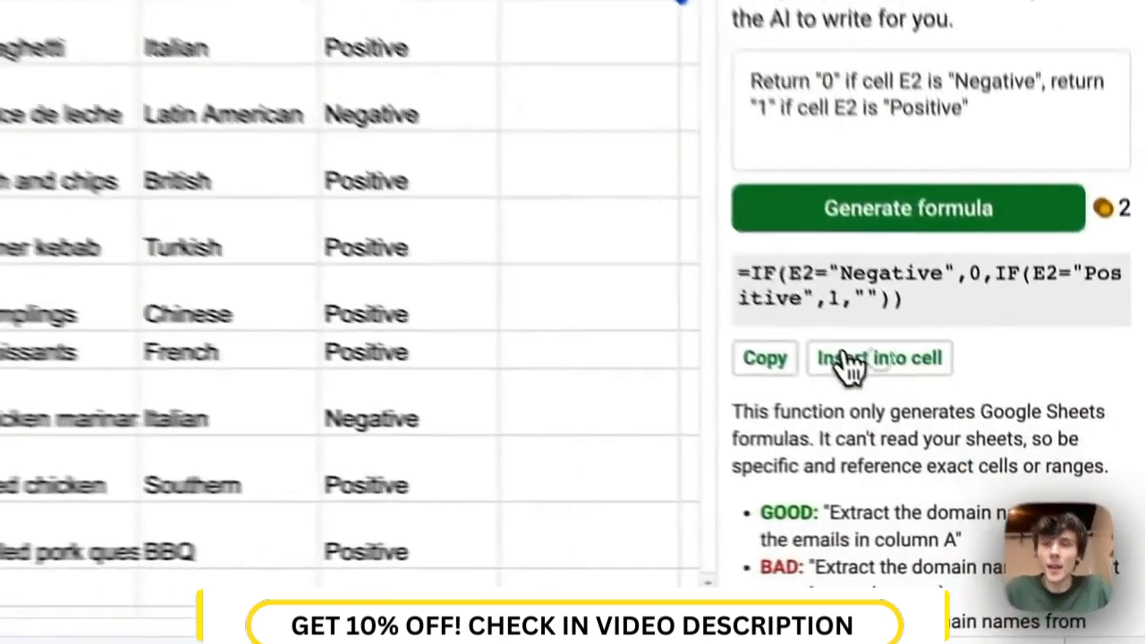
{"action": "left_click", "coordinate": [979, 459]}
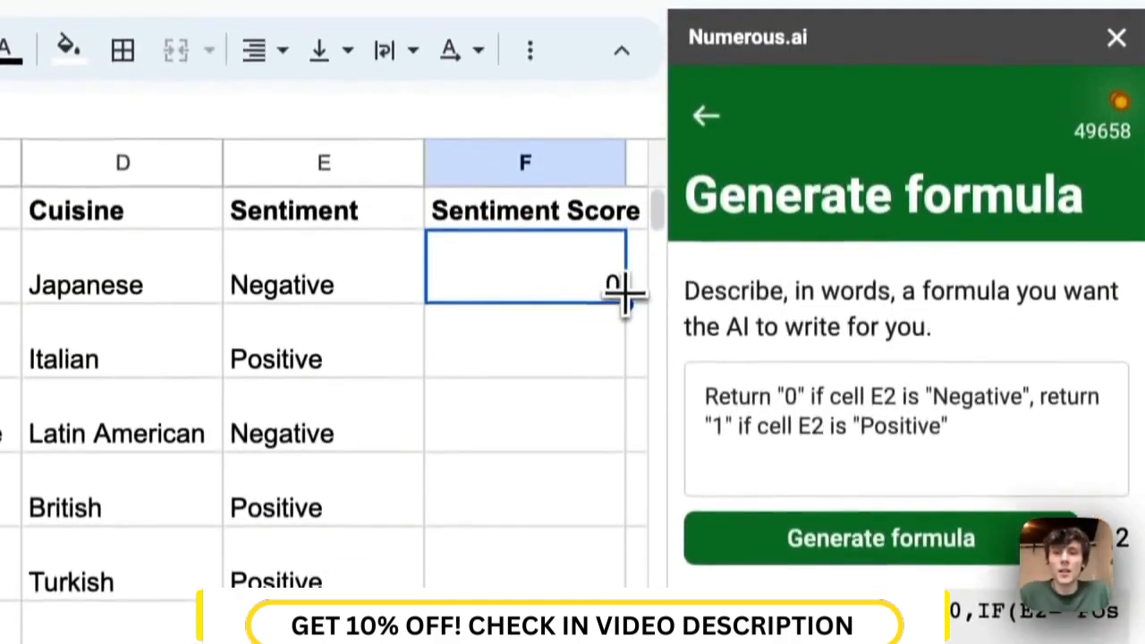
{"action": "left_click_drag", "start_coordinate": [626, 320], "coordinate": [613, 486]}
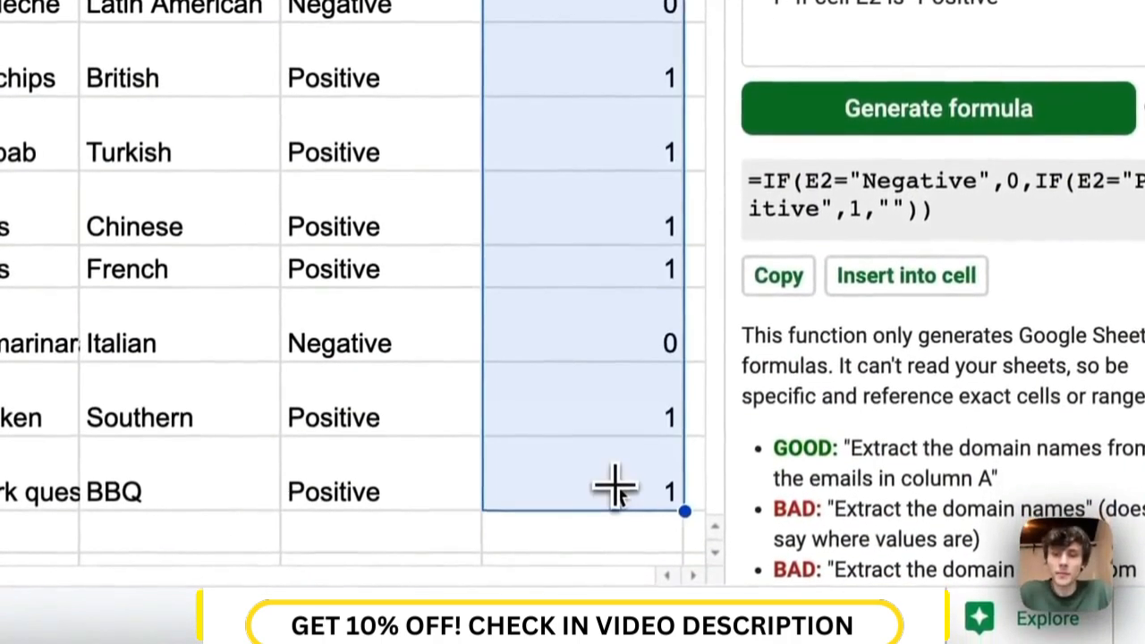